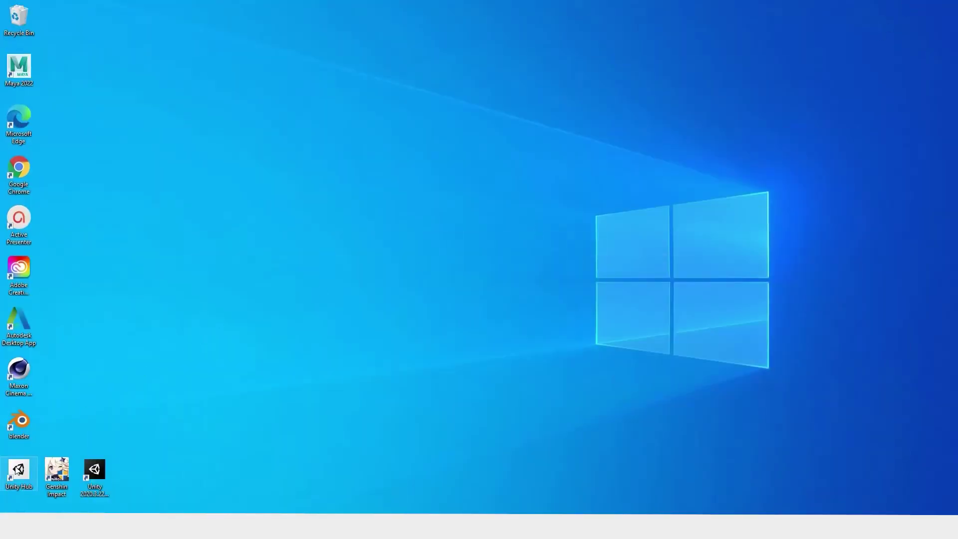
- Launch Unity Hub, make its window taller, and list the installed editor 2020.3.22f1 LTS
{"action": "double_click", "coordinate": [24, 471]}
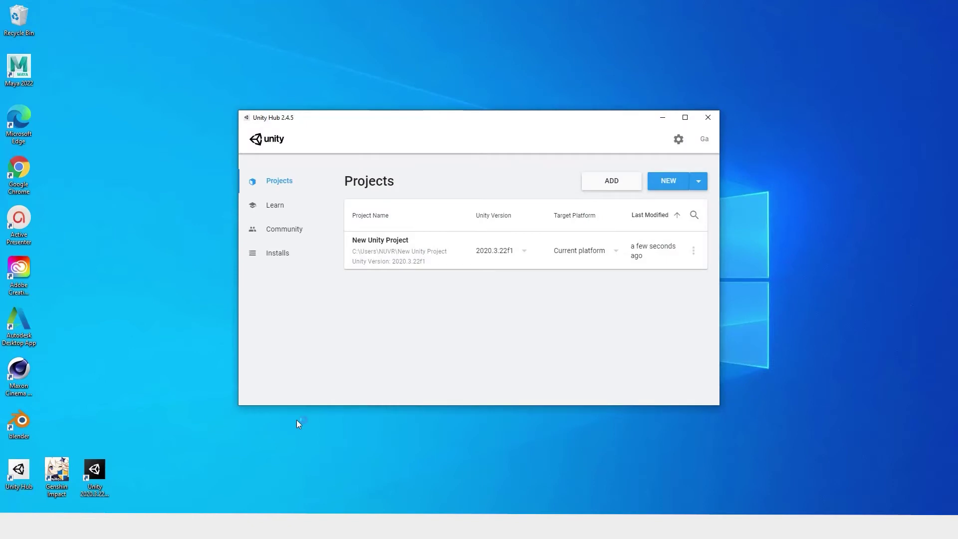
{"action": "left_click_drag", "start_coordinate": [425, 407], "coordinate": [424, 422]}
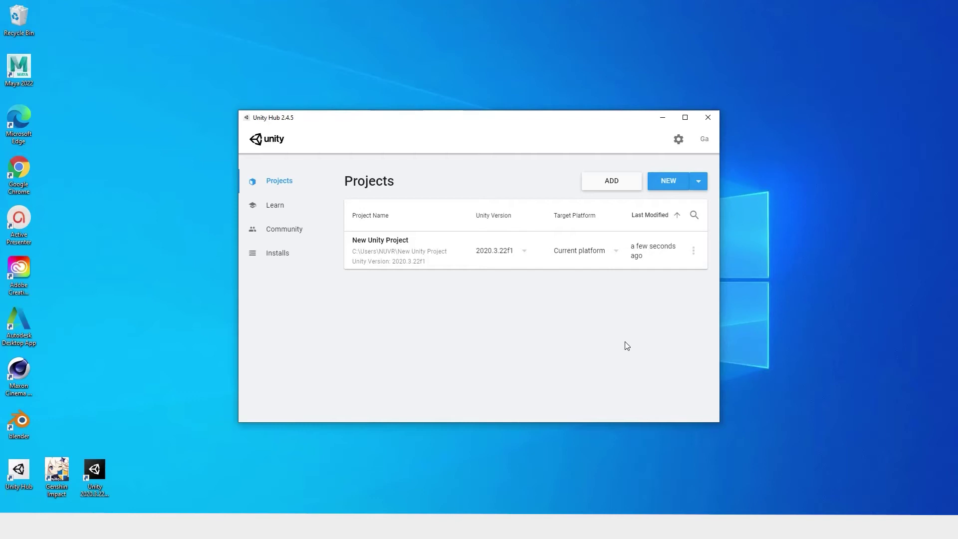
{"action": "left_click", "coordinate": [295, 257]}
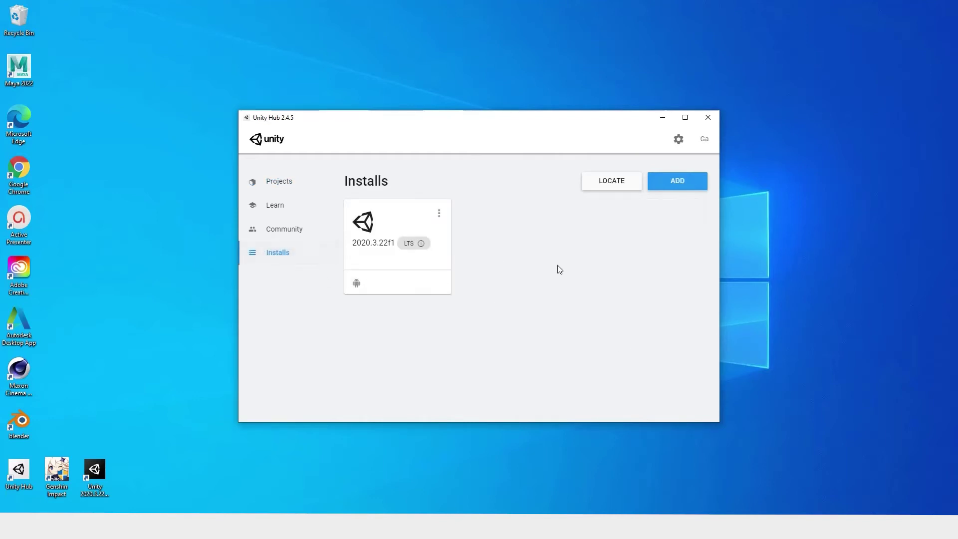
{"action": "left_click", "coordinate": [677, 190]}
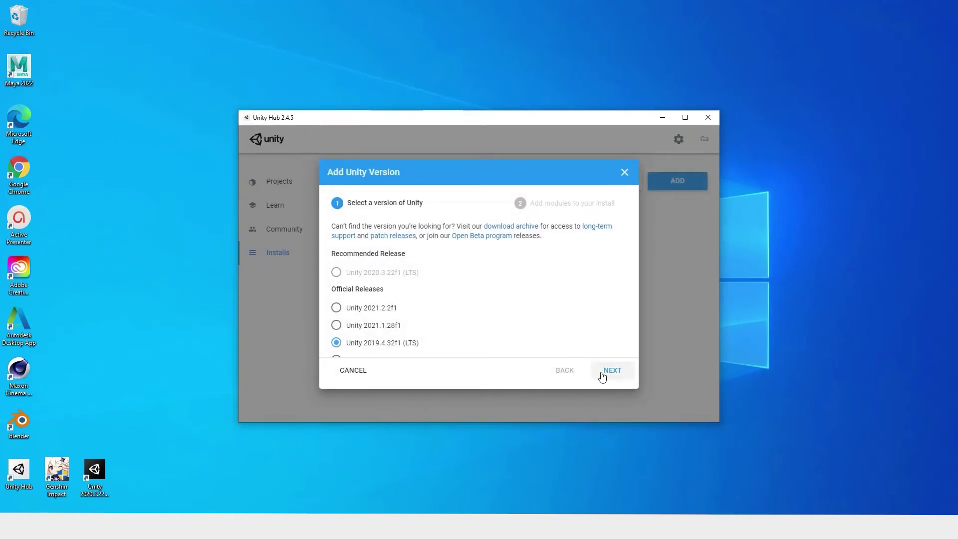
{"action": "scroll", "coordinate": [384, 328], "scroll_direction": "down", "scroll_amount": 2}
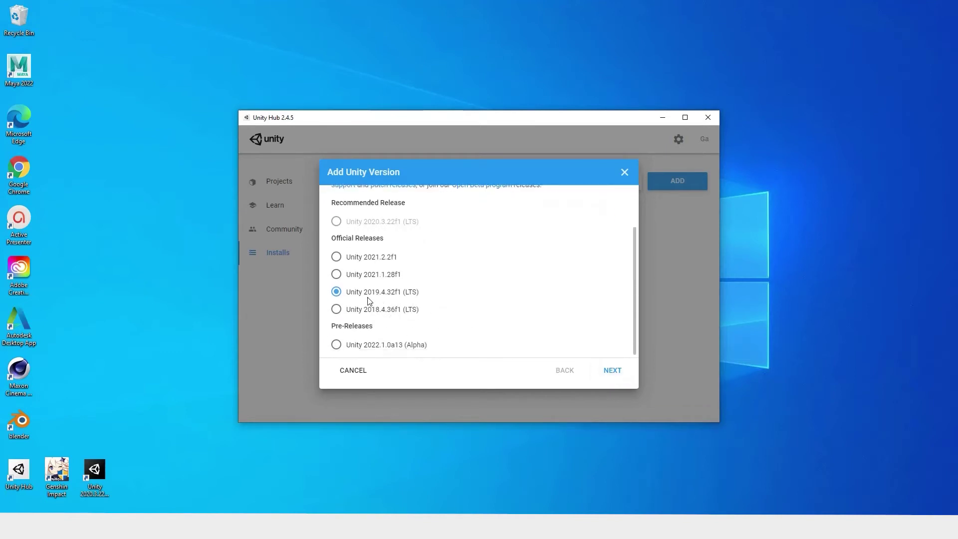
{"action": "left_click", "coordinate": [613, 372]}
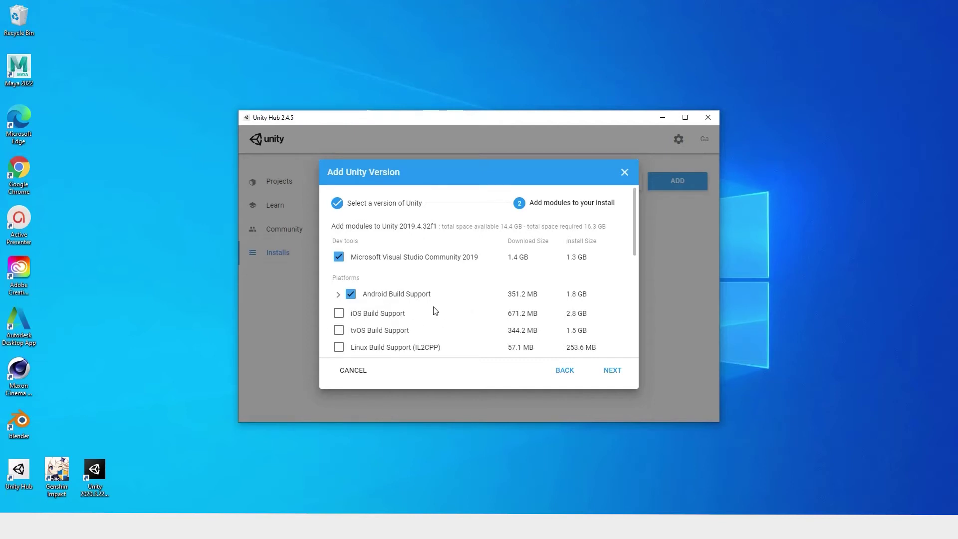
{"action": "scroll", "coordinate": [478, 327], "scroll_direction": "down", "scroll_amount": 1}
{"action": "scroll", "coordinate": [476, 327], "scroll_direction": "up", "scroll_amount": 1}
{"action": "left_click", "coordinate": [338, 295]}
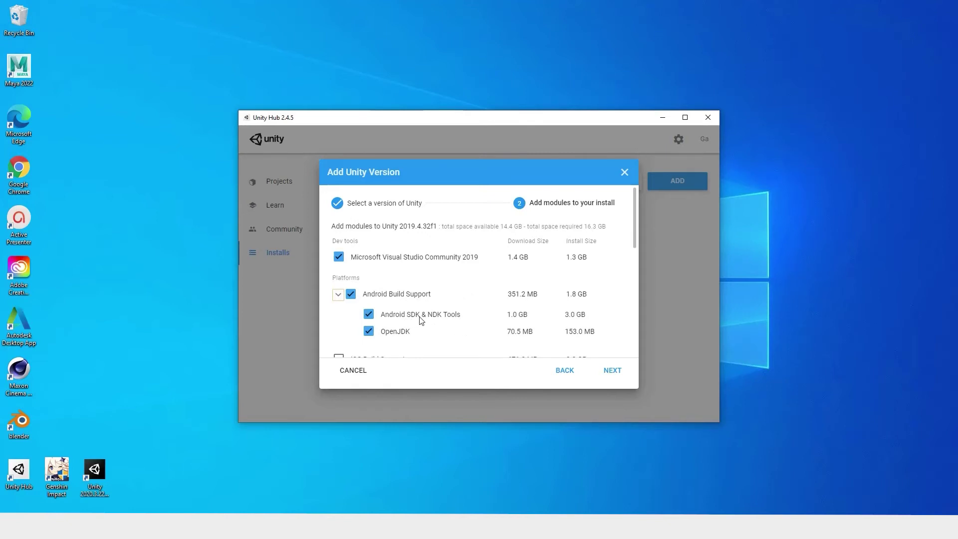
{"action": "left_click", "coordinate": [615, 374]}
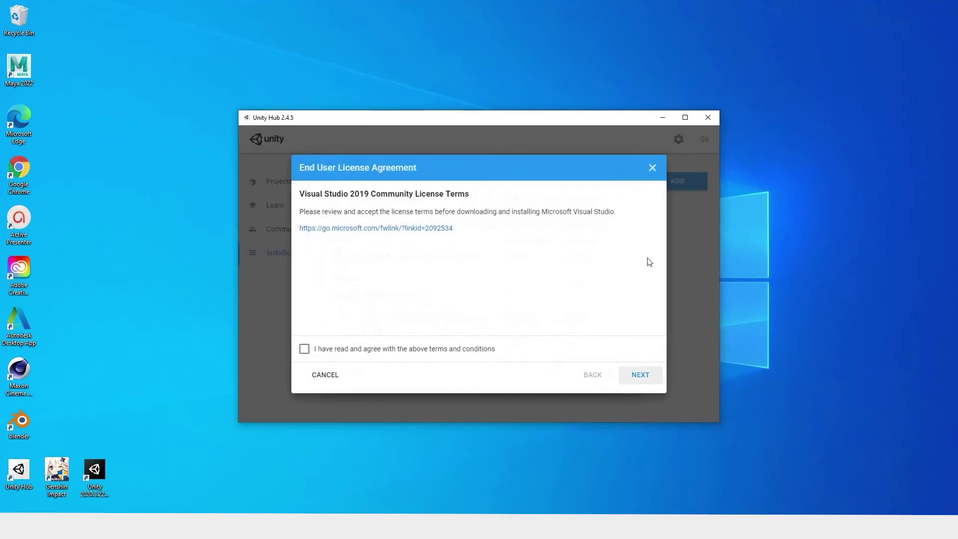
{"action": "left_click", "coordinate": [654, 168]}
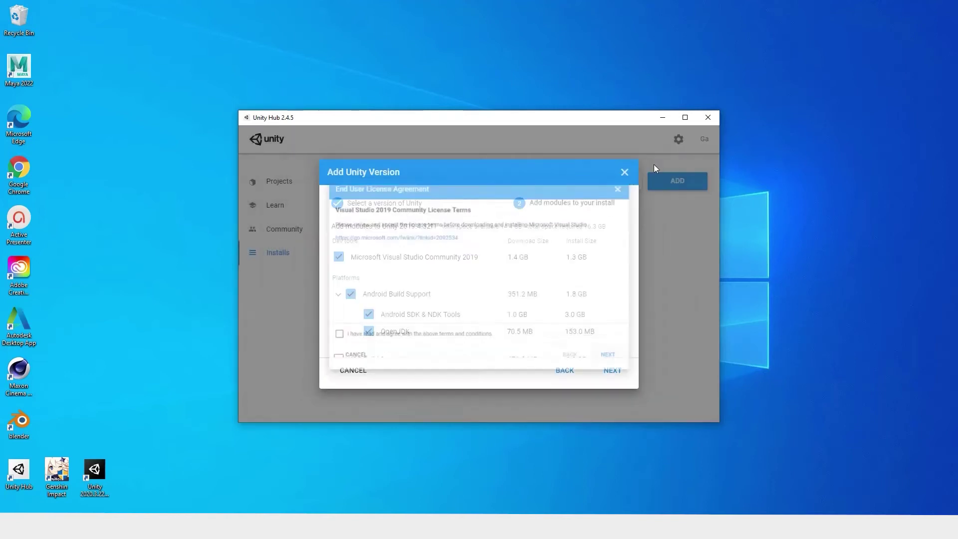
{"action": "left_click", "coordinate": [625, 172]}
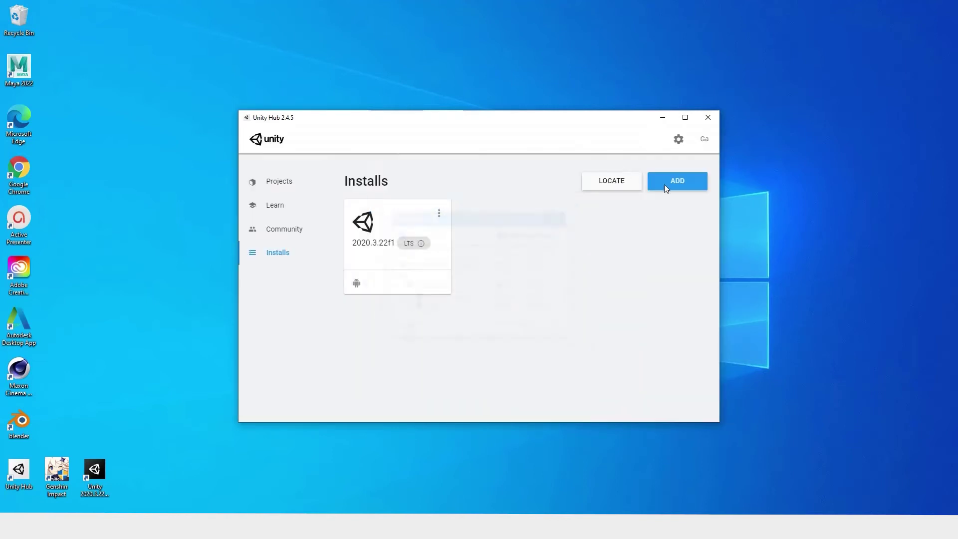
- Start a new project from the Projects list and choose the AR template
{"action": "left_click", "coordinate": [305, 182]}
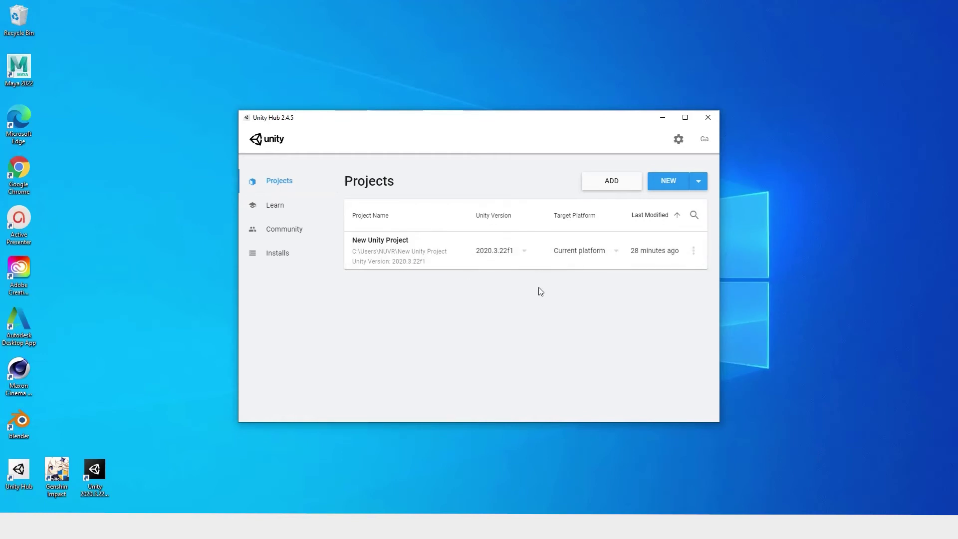
{"action": "left_click", "coordinate": [668, 183]}
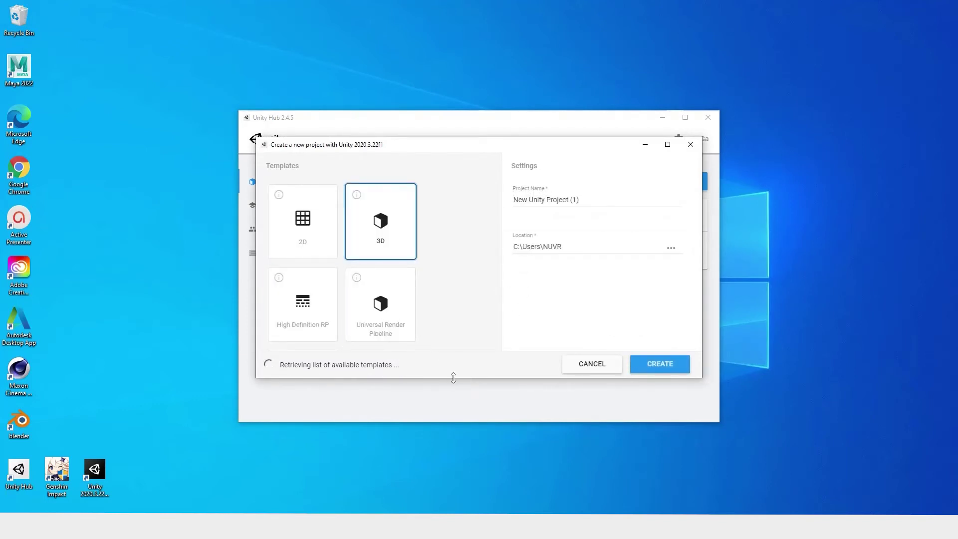
{"action": "left_click_drag", "start_coordinate": [458, 378], "coordinate": [450, 489]}
{"action": "scroll", "coordinate": [450, 271], "scroll_direction": "down", "scroll_amount": 5}
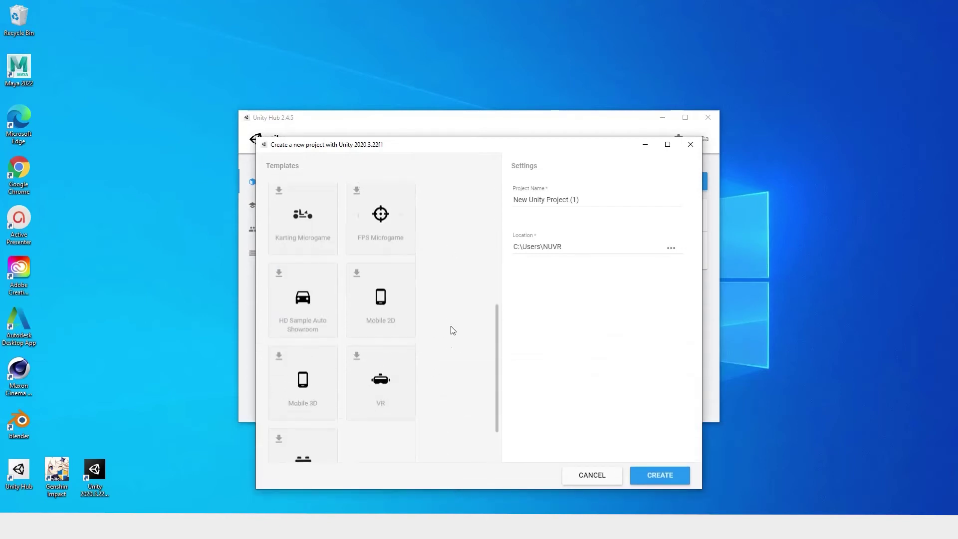
{"action": "scroll", "coordinate": [440, 344], "scroll_direction": "up", "scroll_amount": 3}
{"action": "scroll", "coordinate": [384, 353], "scroll_direction": "up", "scroll_amount": 2}
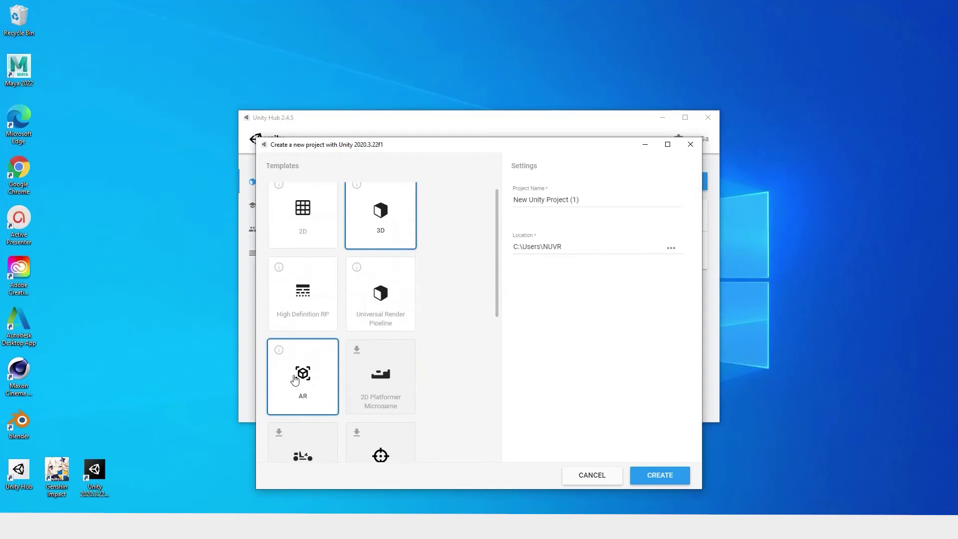
{"action": "scroll", "coordinate": [350, 374], "scroll_direction": "down", "scroll_amount": 5}
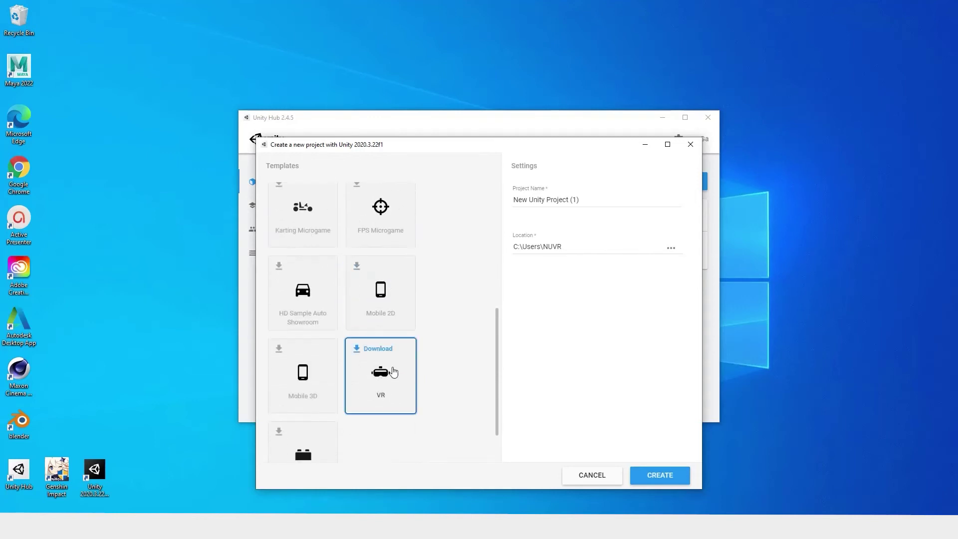
{"action": "scroll", "coordinate": [385, 385], "scroll_direction": "up", "scroll_amount": 1}
{"action": "scroll", "coordinate": [359, 369], "scroll_direction": "up", "scroll_amount": 5}
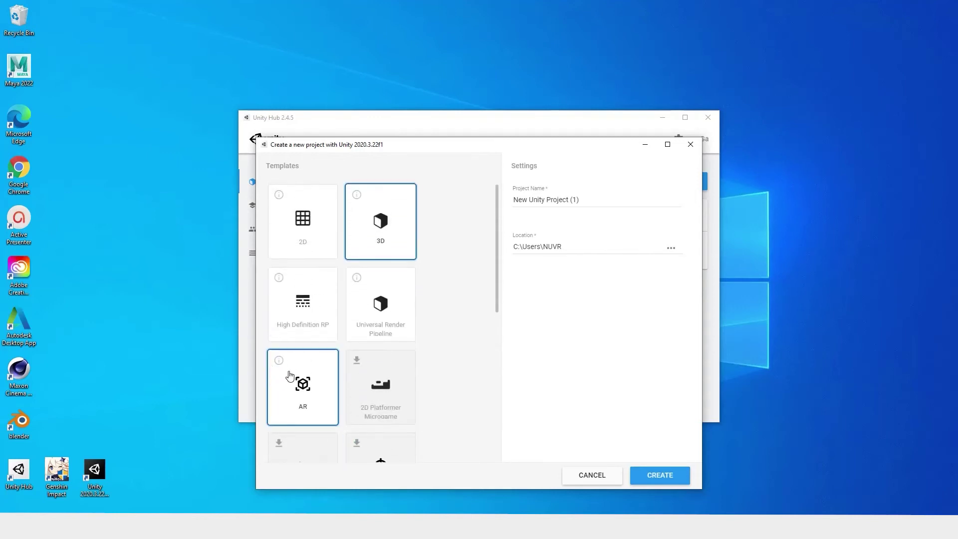
{"action": "left_click", "coordinate": [289, 372]}
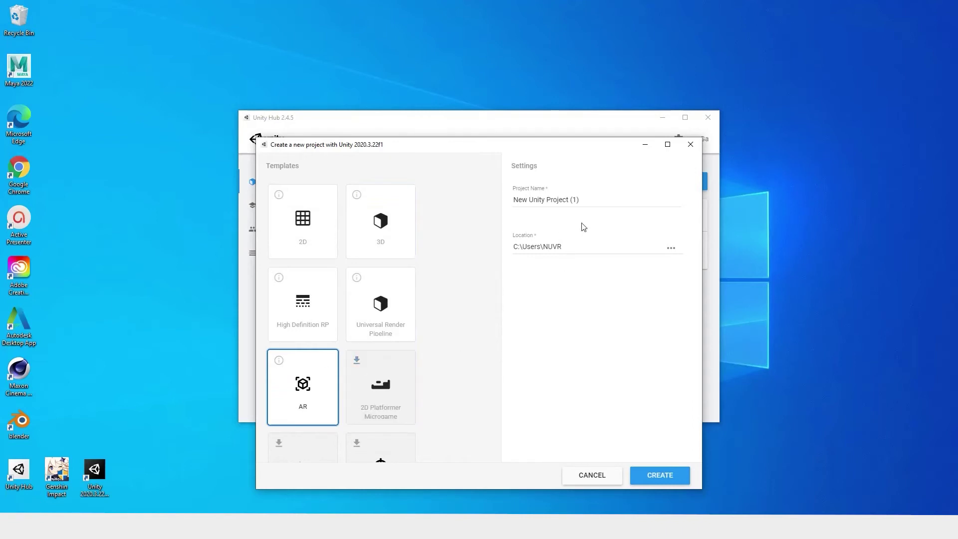
- Name the project 'Test AR' and create it
{"action": "left_click", "coordinate": [589, 200]}
{"action": "left_click_drag", "start_coordinate": [589, 200], "coordinate": [473, 205]}
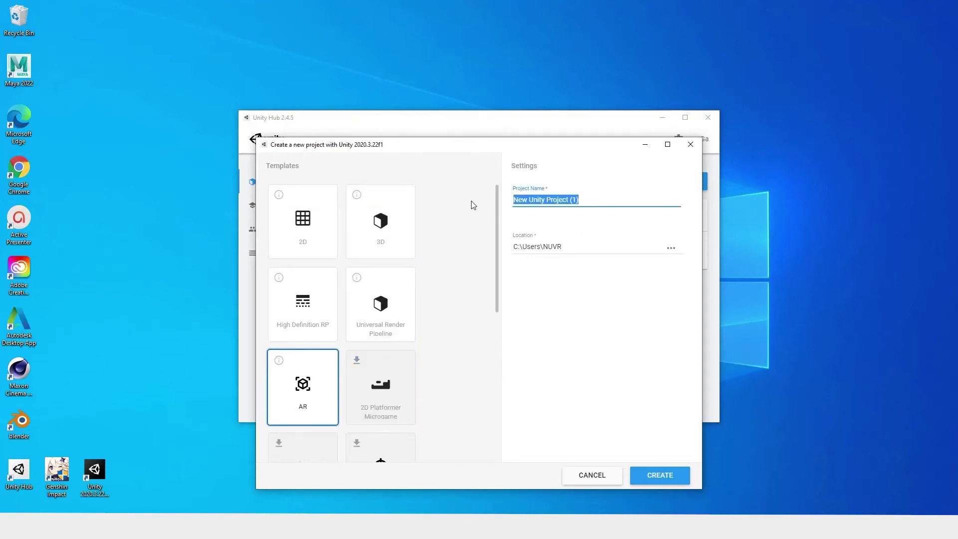
{"action": "type", "text": "Test AR"}
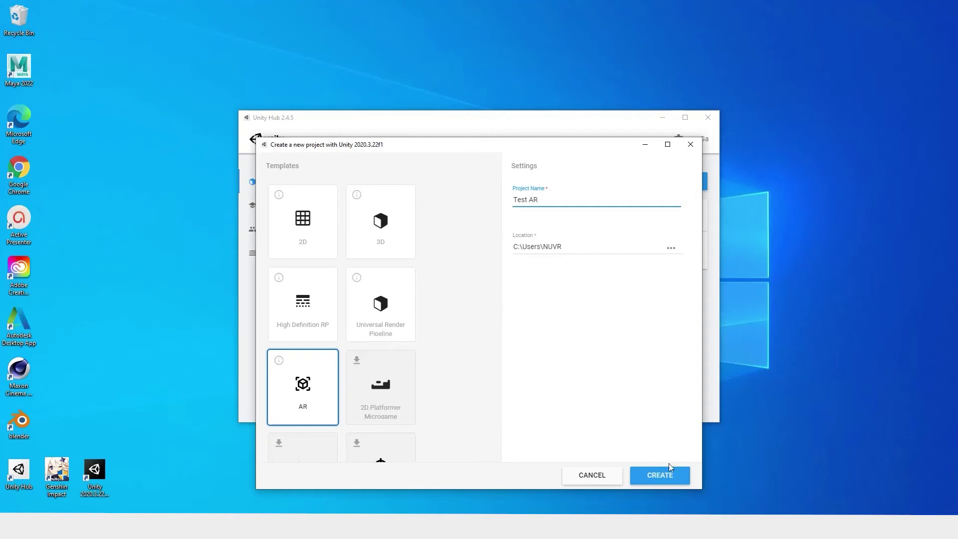
{"action": "left_click", "coordinate": [661, 475]}
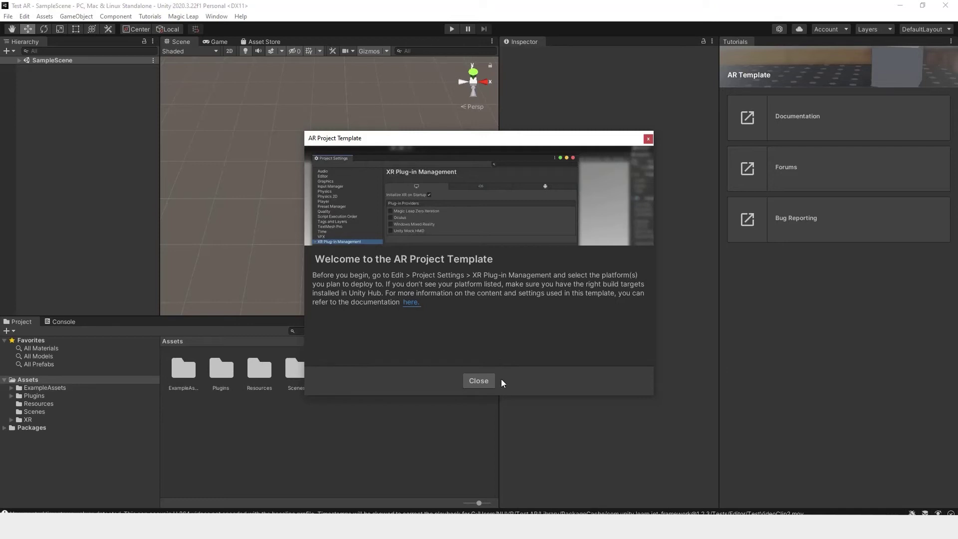
- Close the AR Project Template welcome dialog and remove the Tutorials tab, confirming with OK
{"action": "left_click", "coordinate": [486, 379]}
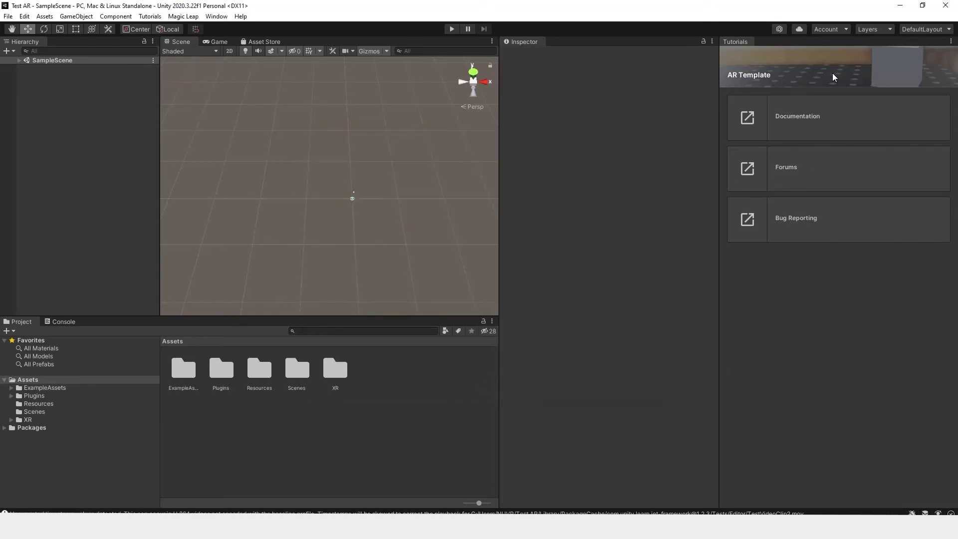
{"action": "left_click", "coordinate": [951, 42]}
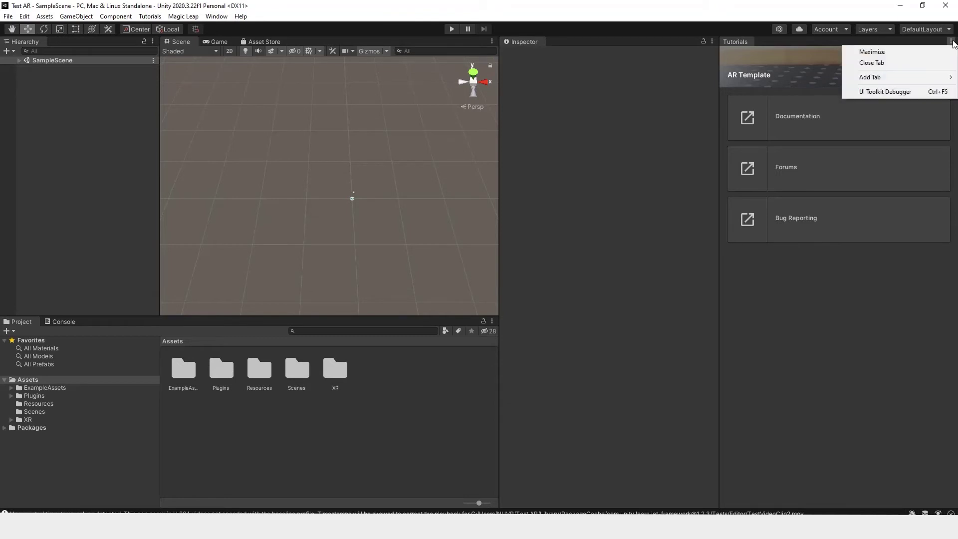
{"action": "left_click", "coordinate": [889, 63]}
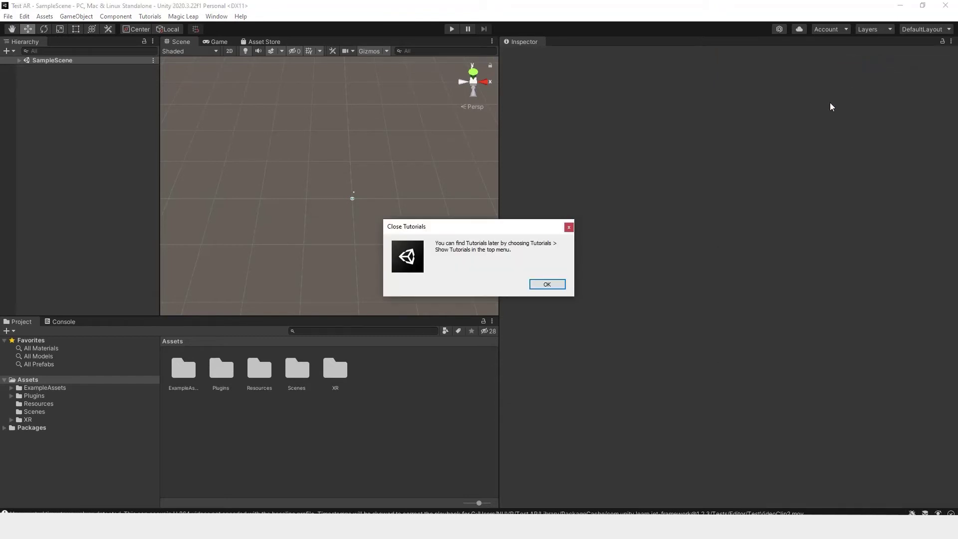
{"action": "left_click", "coordinate": [547, 284]}
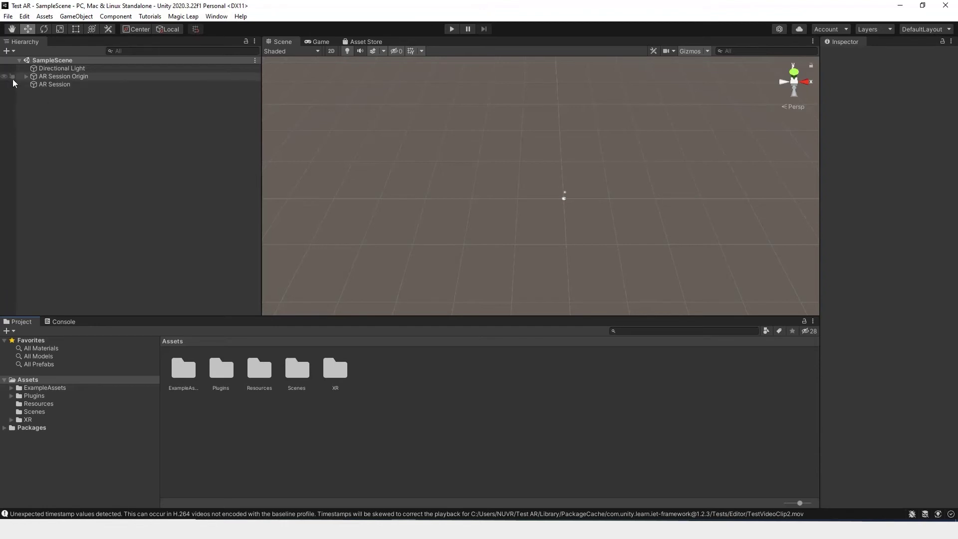
- Inspect the components of AR Session Origin and AR Session in the Hierarchy
{"action": "left_click", "coordinate": [50, 77]}
{"action": "left_click", "coordinate": [53, 84]}
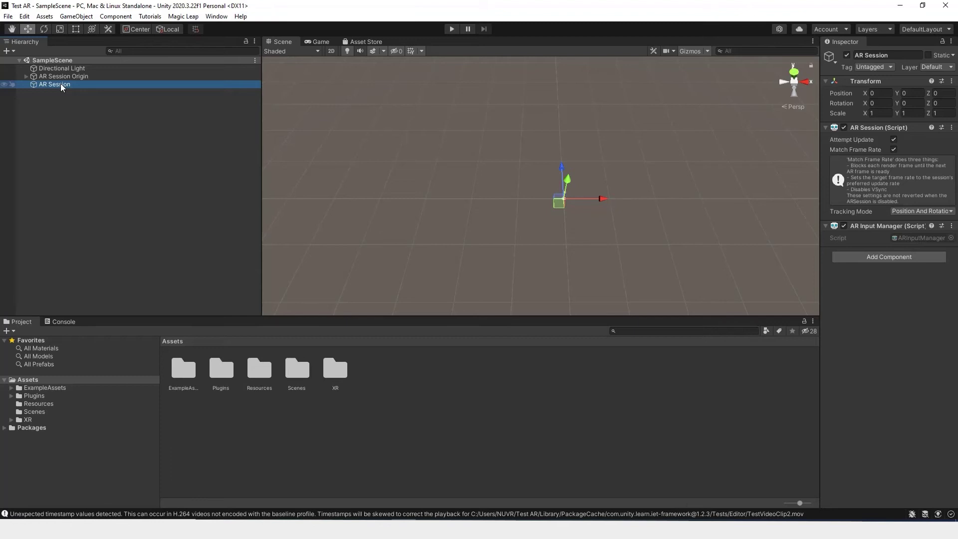
{"action": "left_click", "coordinate": [22, 77]}
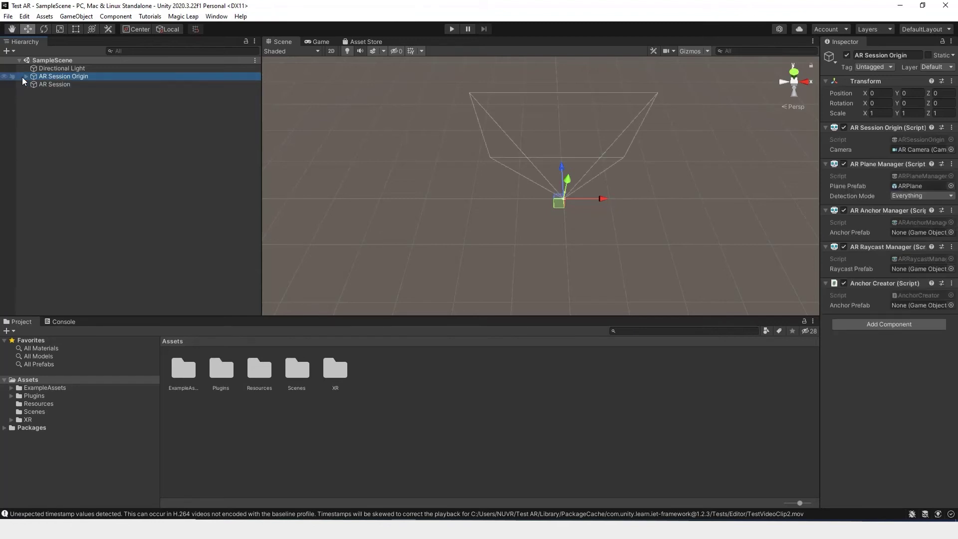
{"action": "left_click", "coordinate": [48, 85]}
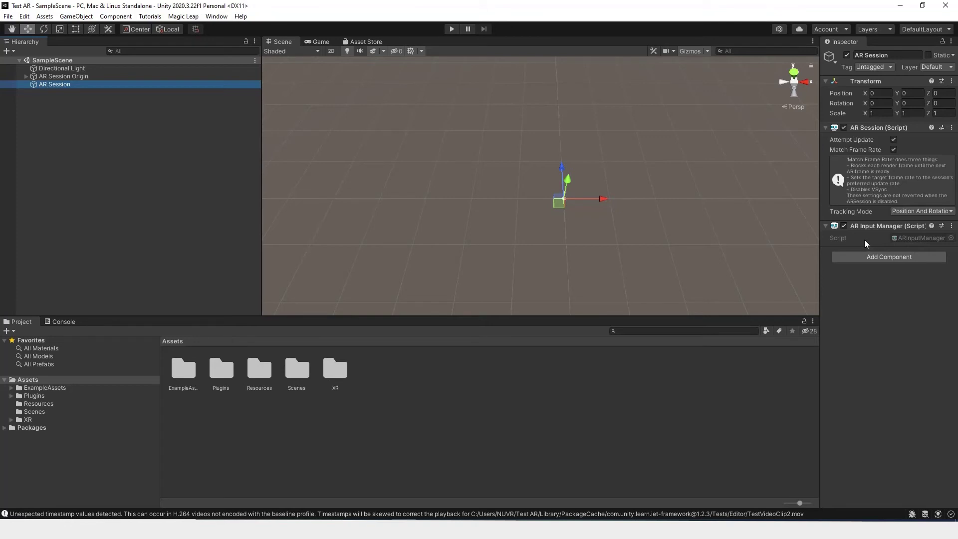
{"action": "left_click", "coordinate": [49, 77]}
- Expand AR Session Origin, select its AR Camera child, and frame it in the Scene view
{"action": "left_click", "coordinate": [26, 77]}
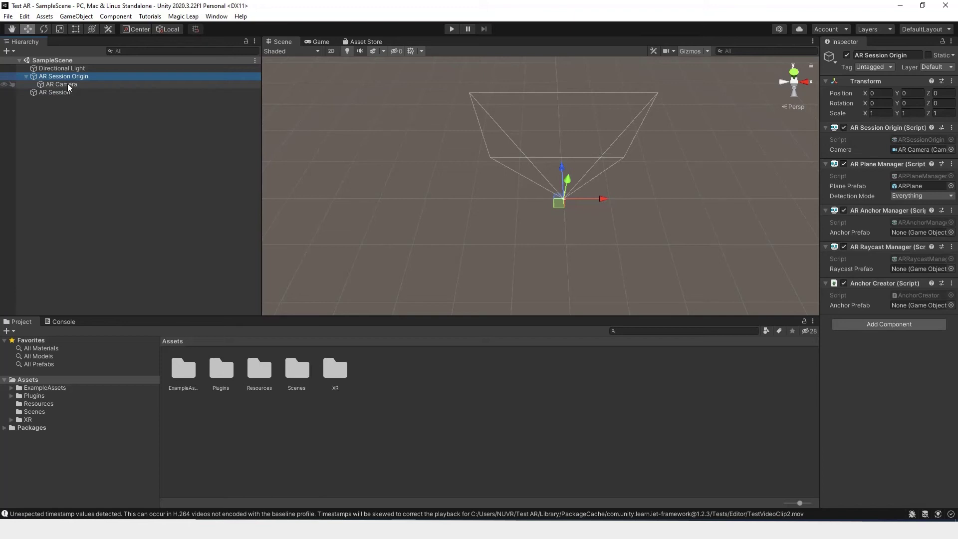
{"action": "left_click", "coordinate": [67, 84]}
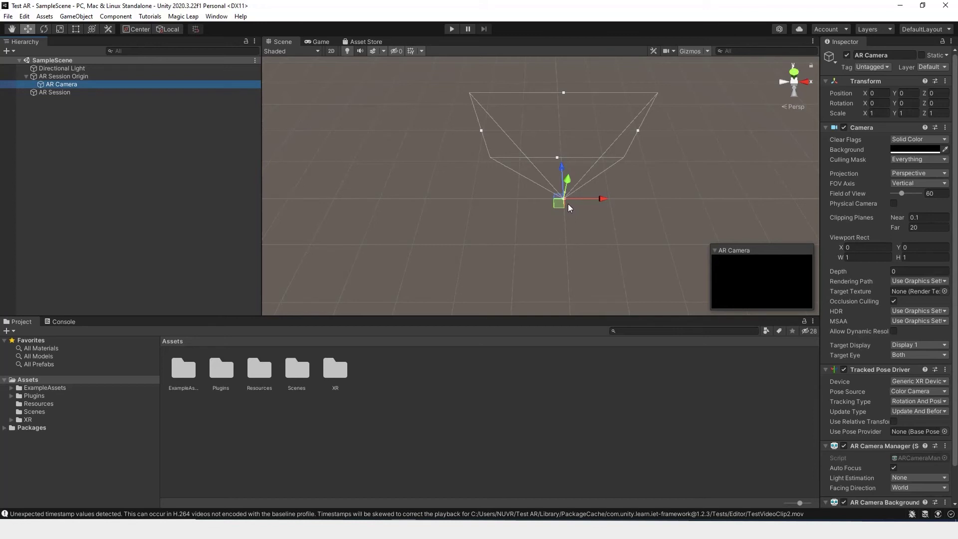
{"action": "scroll", "coordinate": [564, 210], "scroll_direction": "up", "scroll_amount": 3}
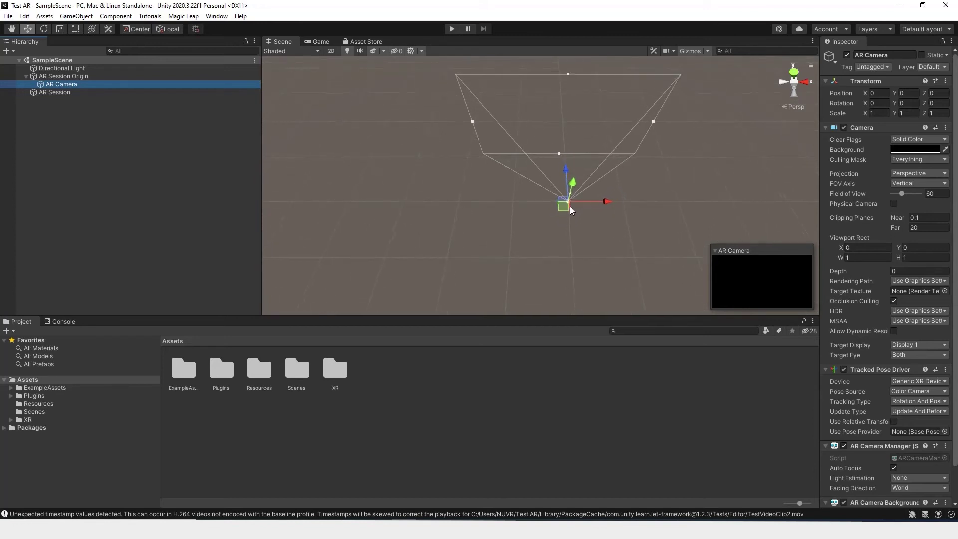
{"action": "key", "text": "f"}
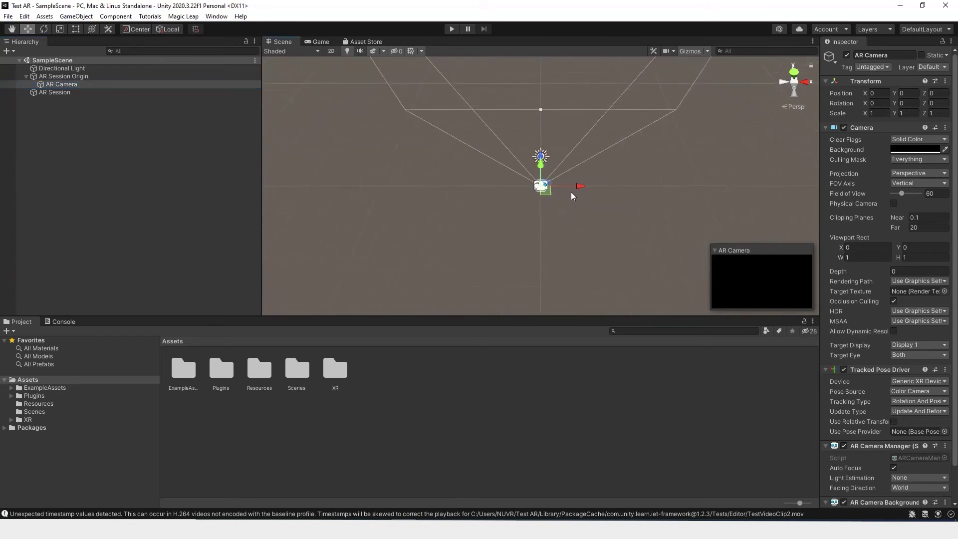
{"action": "left_click_drag", "start_coordinate": [572, 195], "coordinate": [430, 193], "text": "alt"}
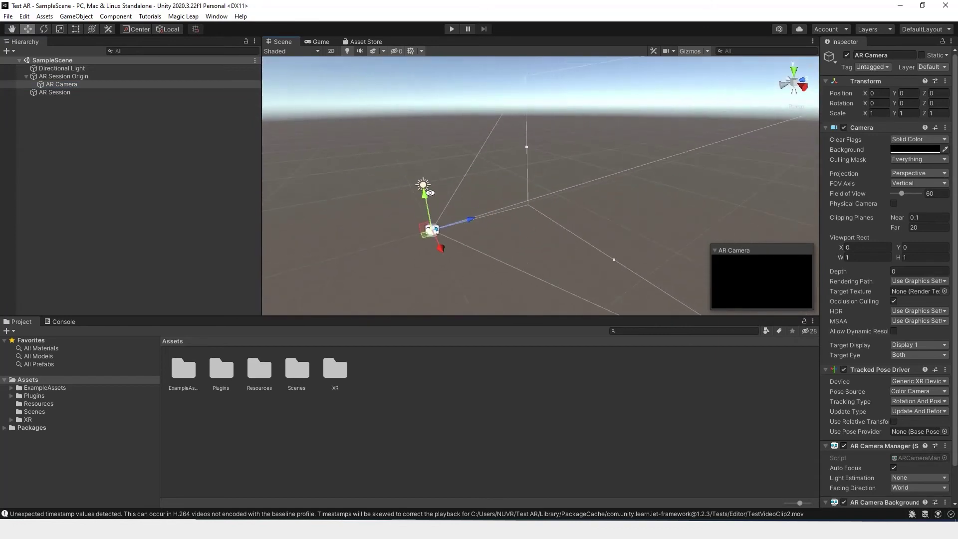
{"action": "left_click", "coordinate": [78, 86]}
{"action": "scroll", "coordinate": [870, 385], "scroll_direction": "down", "scroll_amount": 3}
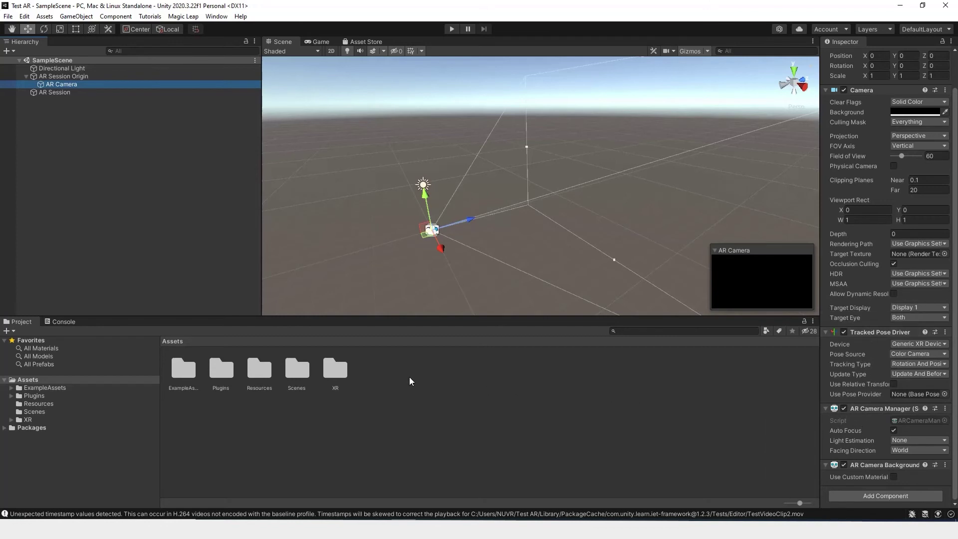
{"action": "left_click", "coordinate": [335, 372]}
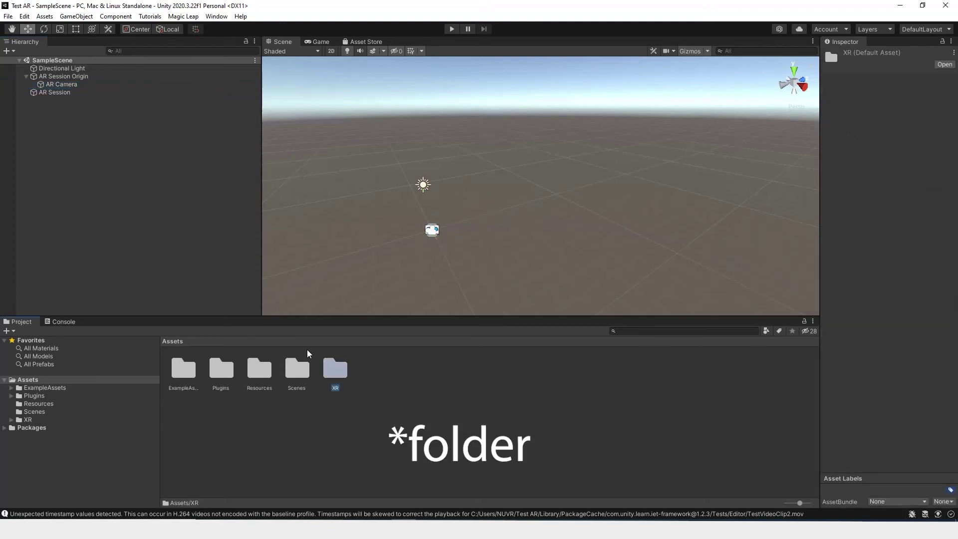
{"action": "double_click", "coordinate": [338, 372]}
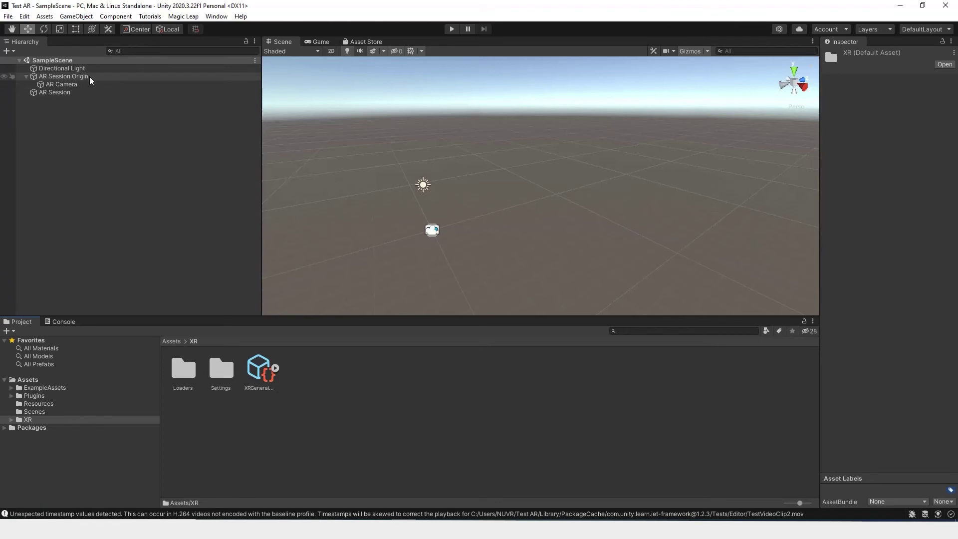
{"action": "left_click", "coordinate": [34, 382]}
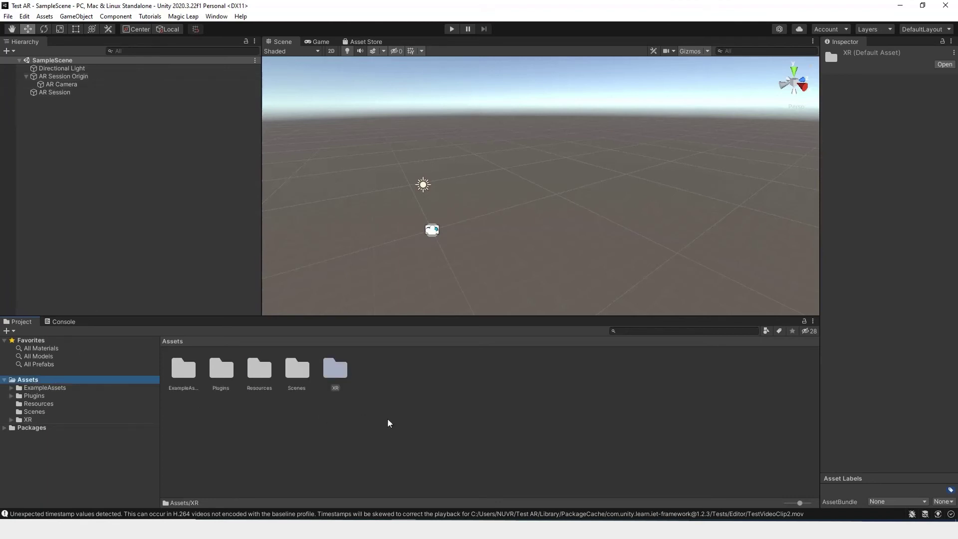
{"action": "left_click", "coordinate": [356, 401]}
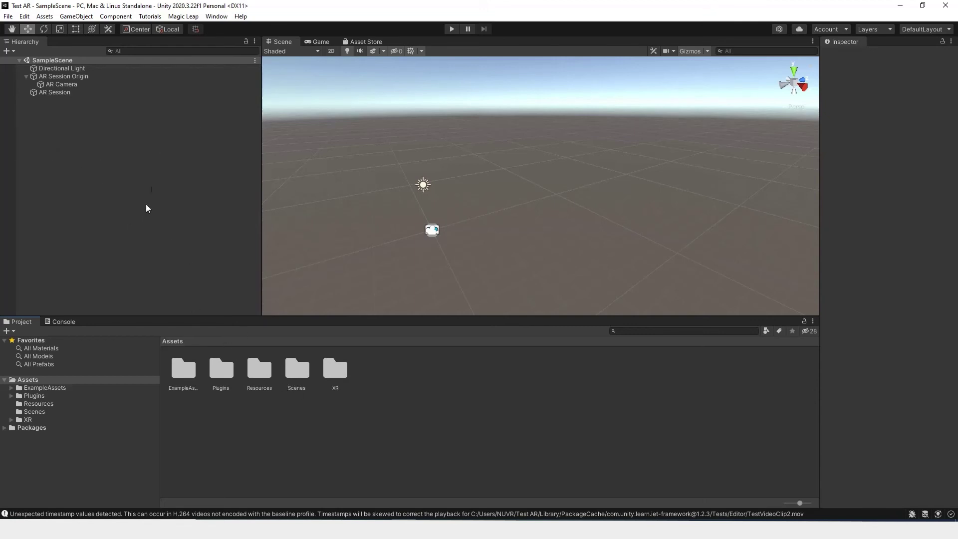
{"action": "right_click", "coordinate": [139, 142]}
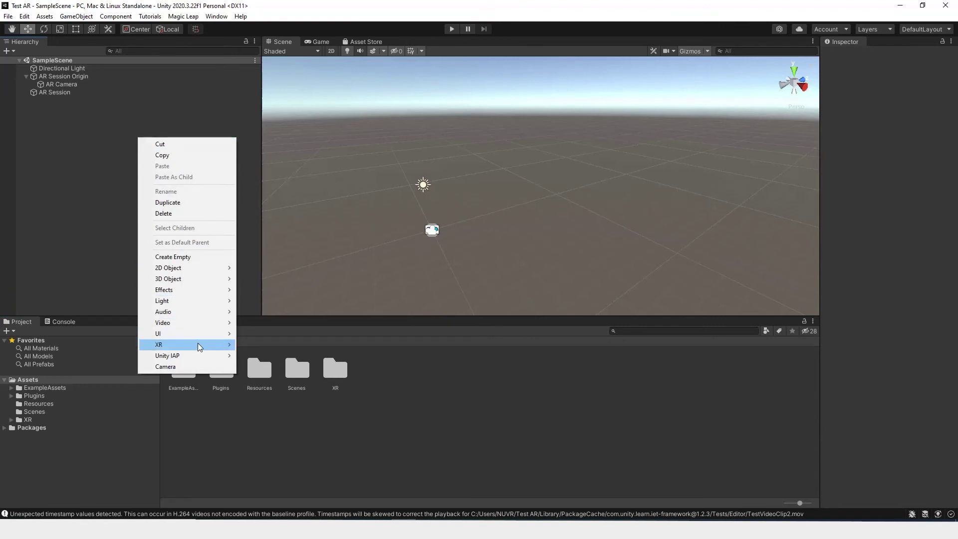
{"action": "mouse_move", "coordinate": [199, 345]}
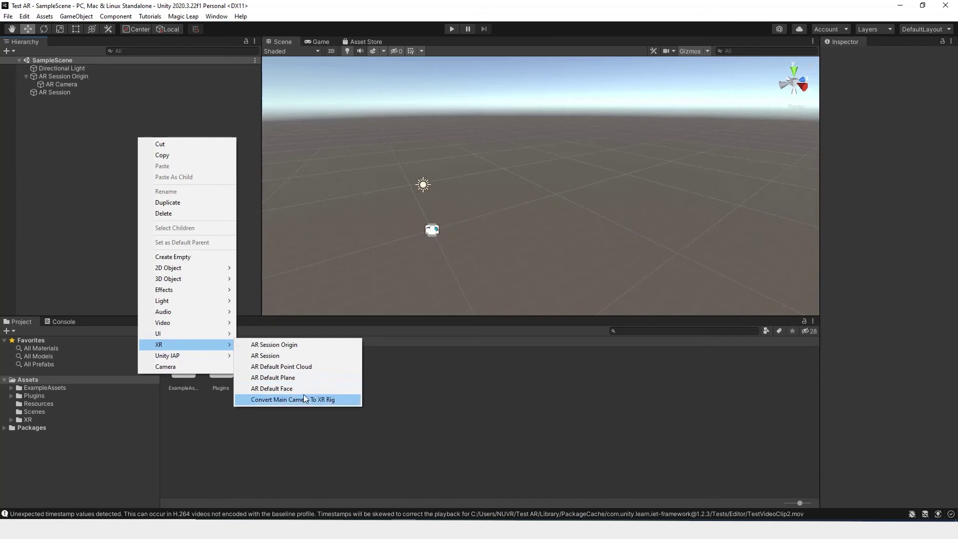
{"action": "left_click", "coordinate": [86, 244]}
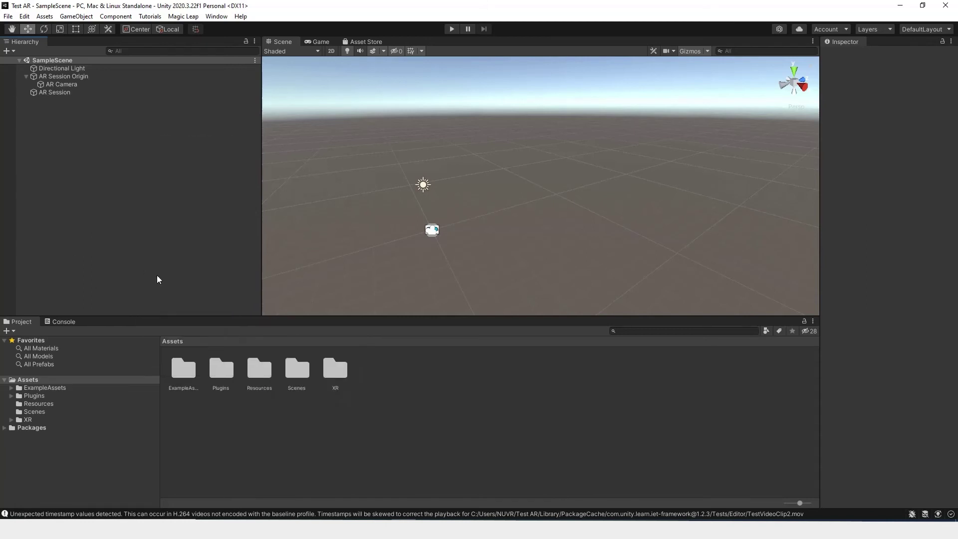
- Add a 3D Cube to the scene via GameObject > 3D Object
{"action": "left_click", "coordinate": [80, 17]}
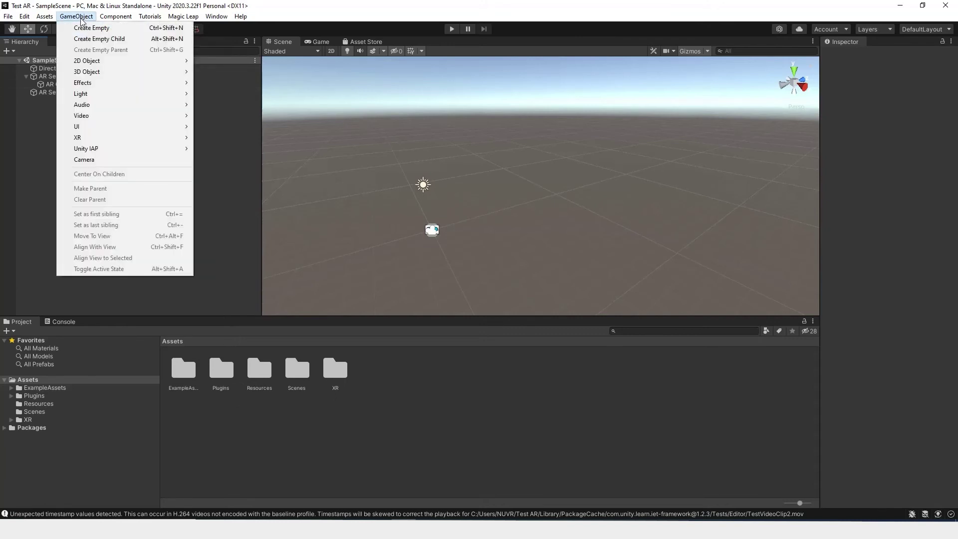
{"action": "mouse_move", "coordinate": [134, 72]}
{"action": "left_click", "coordinate": [274, 71]}
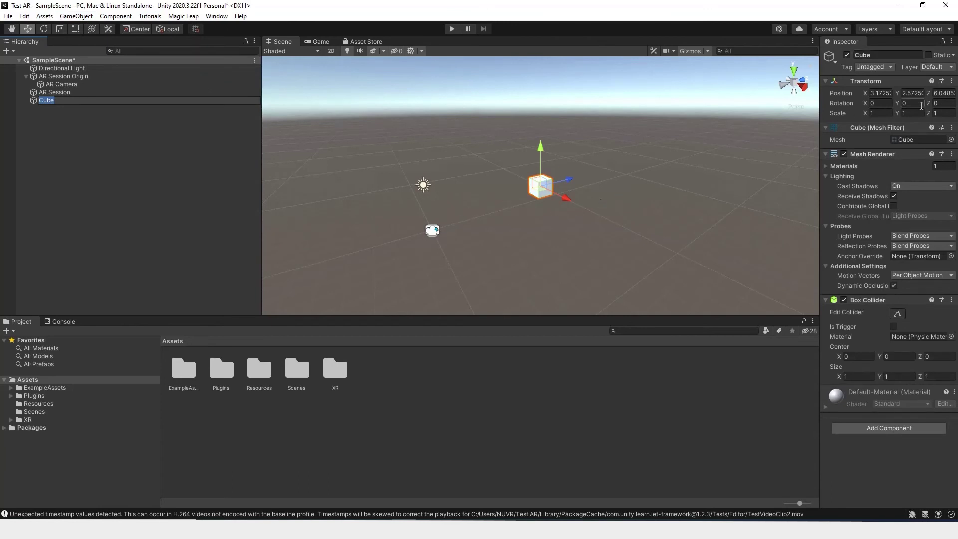
{"action": "left_click", "coordinate": [227, 196]}
- Reset the Cube's Transform to the origin, then move it forward to Z 5.99
{"action": "left_click", "coordinate": [539, 187]}
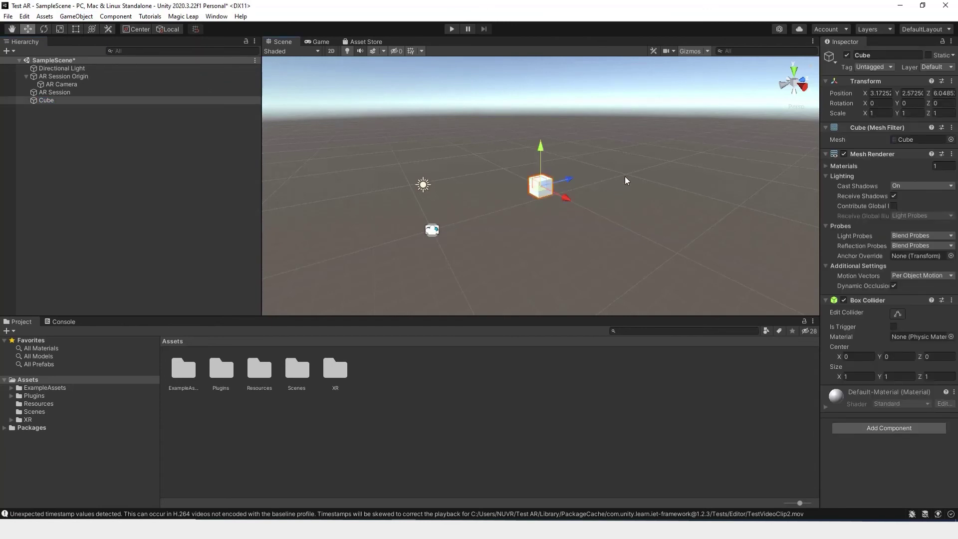
{"action": "left_click", "coordinate": [951, 81]}
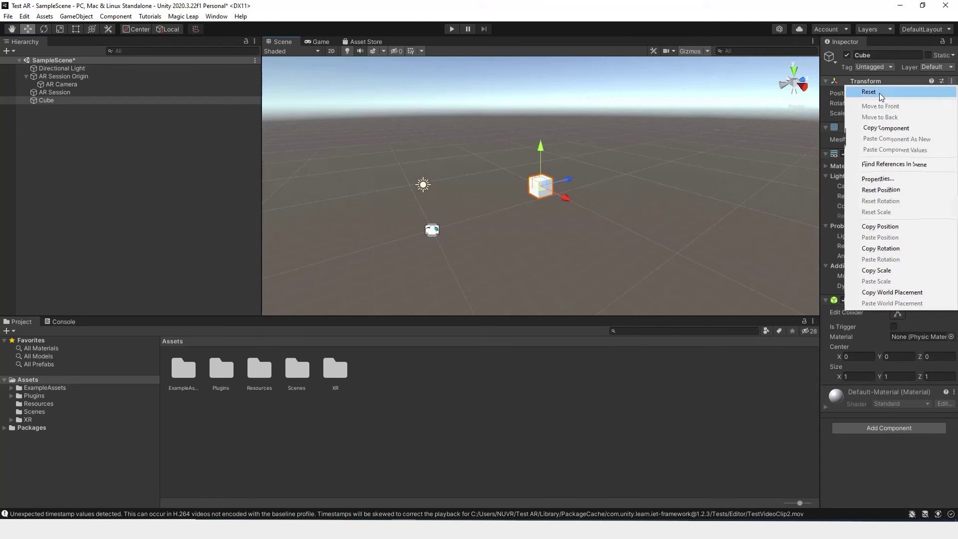
{"action": "left_click", "coordinate": [881, 95]}
{"action": "left_click", "coordinate": [499, 218]}
{"action": "left_click", "coordinate": [436, 226]}
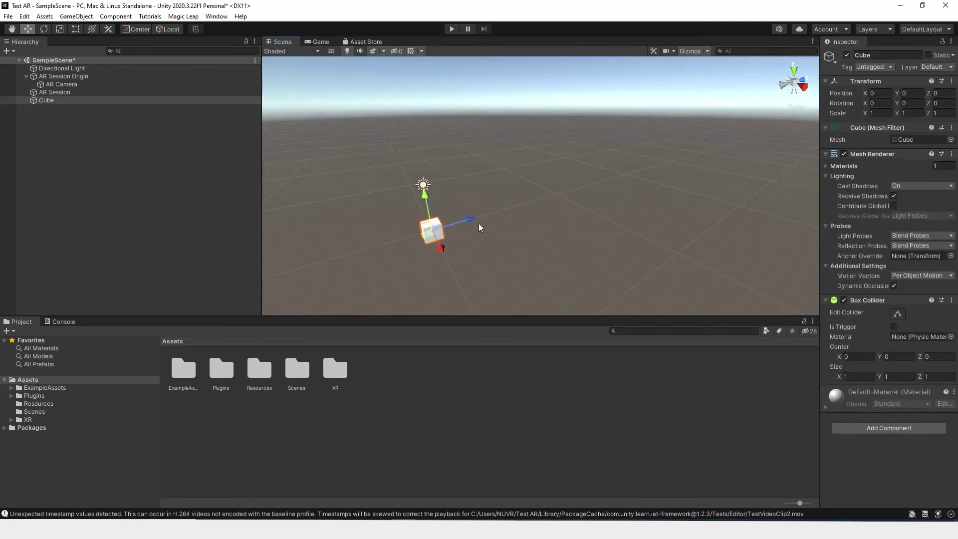
{"action": "left_click_drag", "start_coordinate": [478, 223], "coordinate": [545, 203]}
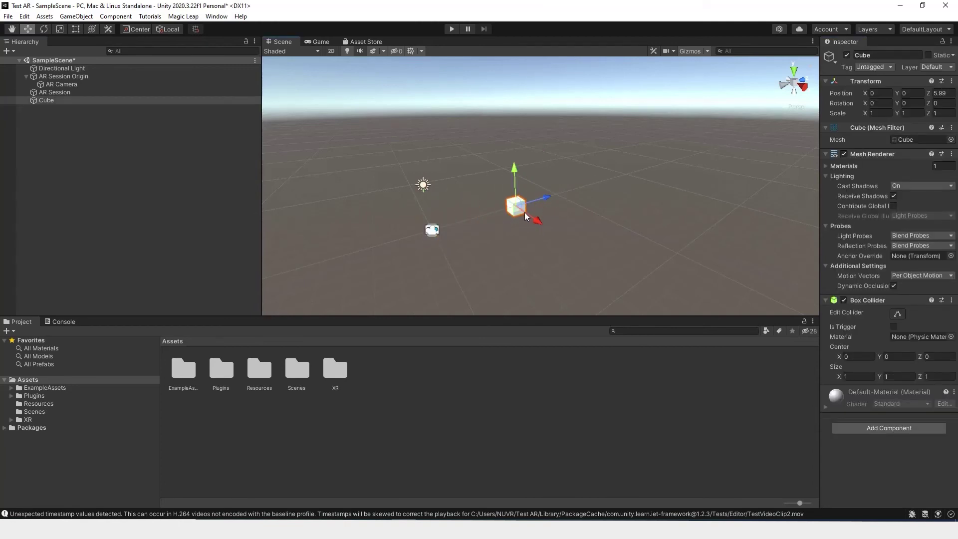
- Tilt the Cube slightly and check it appears in the AR Camera's view
{"action": "key", "text": "e"}
{"action": "left_click_drag", "start_coordinate": [492, 184], "coordinate": [467, 215]}
{"action": "left_click_drag", "start_coordinate": [512, 235], "coordinate": [497, 248]}
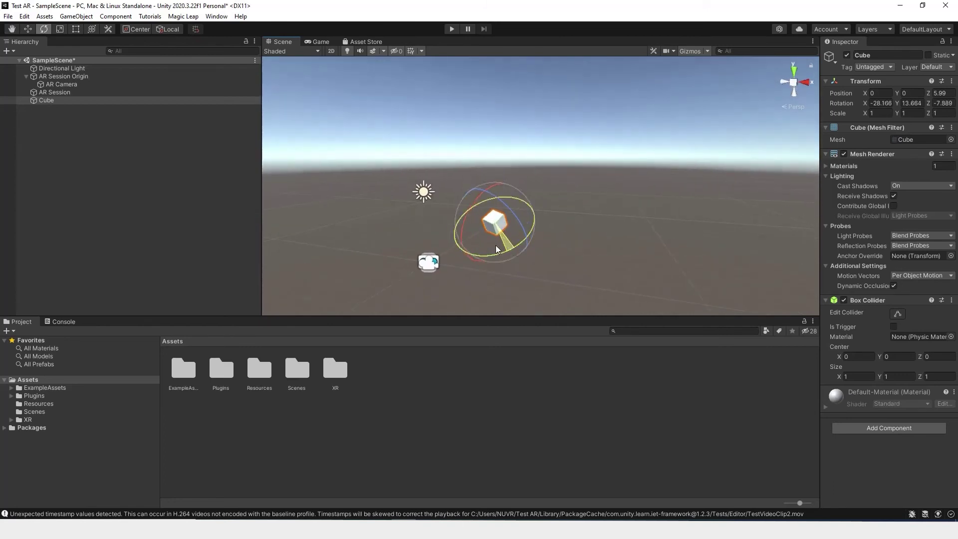
{"action": "left_click", "coordinate": [78, 86]}
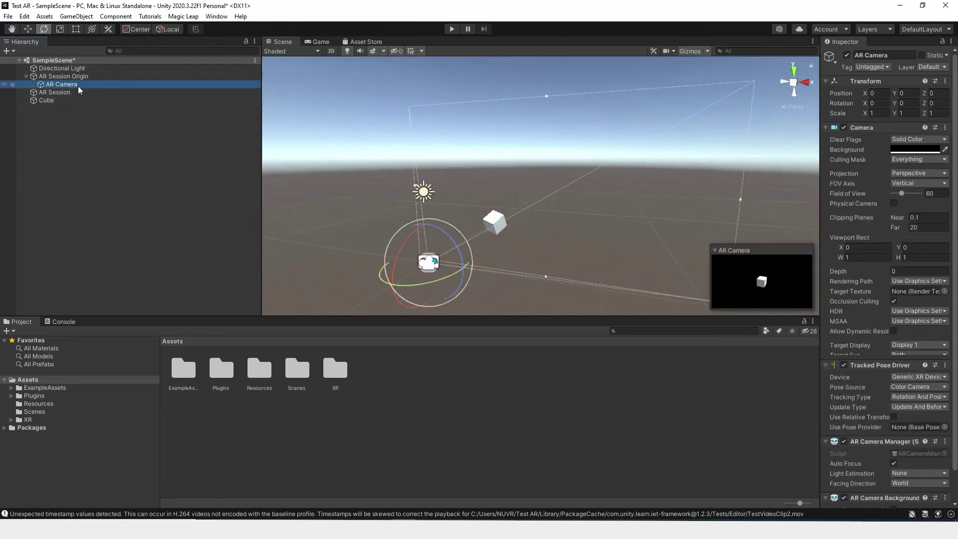
{"action": "mouse_move", "coordinate": [616, 241]}
{"action": "left_mouse_down", "text": "alt"}
{"action": "mouse_move", "coordinate": [624, 235]}
{"action": "mouse_move", "coordinate": [594, 245]}
{"action": "mouse_move", "coordinate": [602, 239]}
{"action": "left_mouse_up", "text": "alt"}
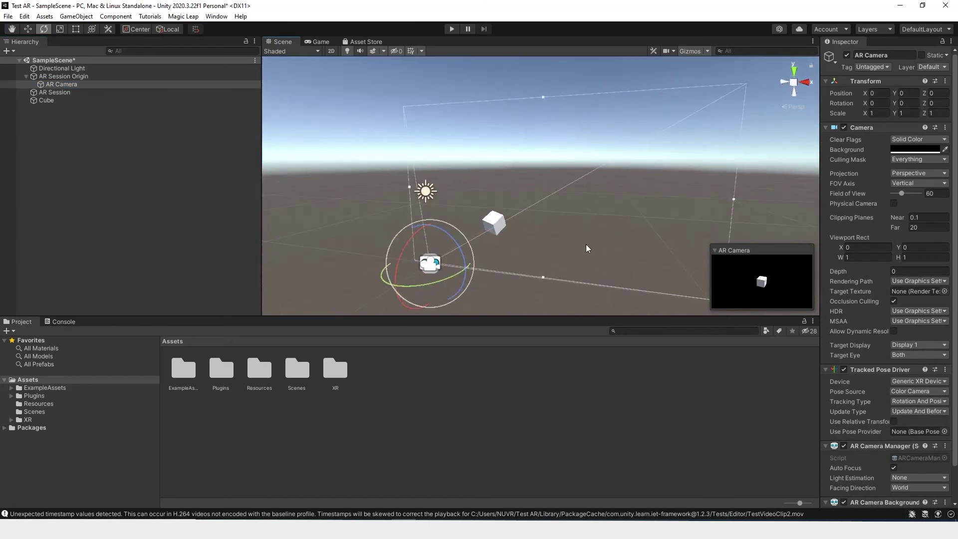
{"action": "left_click", "coordinate": [585, 244]}
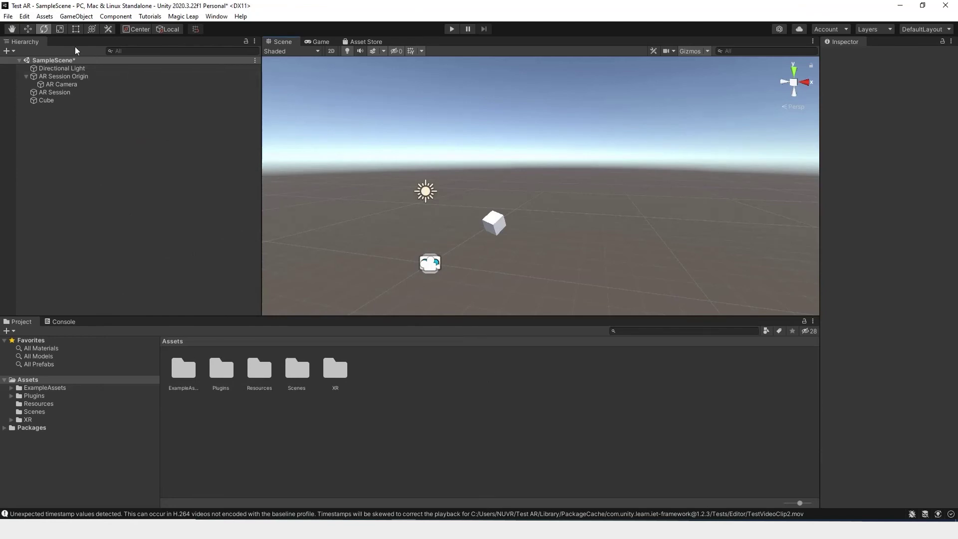
- Tick ARCore under Plug-in Providers on the Android tab of XR Plug-in Management
{"action": "left_click", "coordinate": [27, 20]}
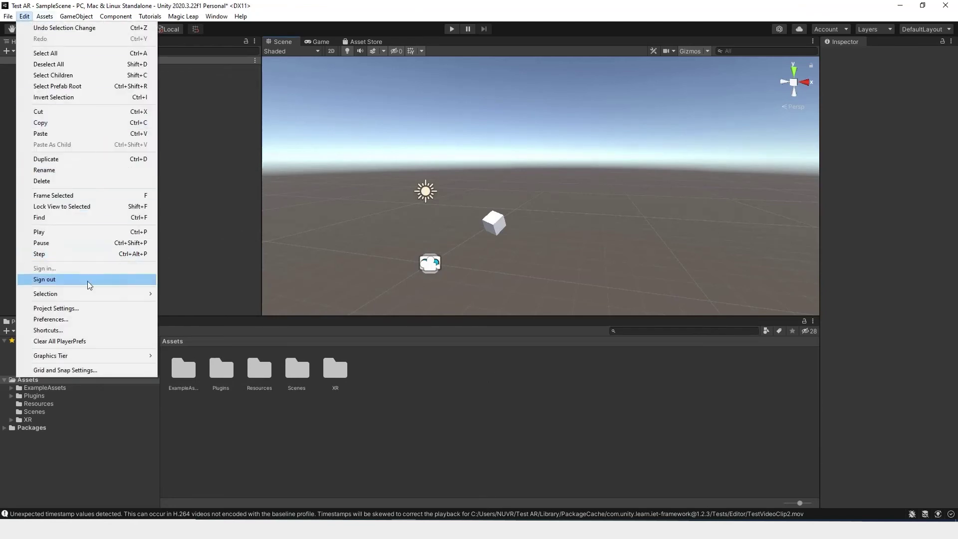
{"action": "left_click", "coordinate": [91, 307]}
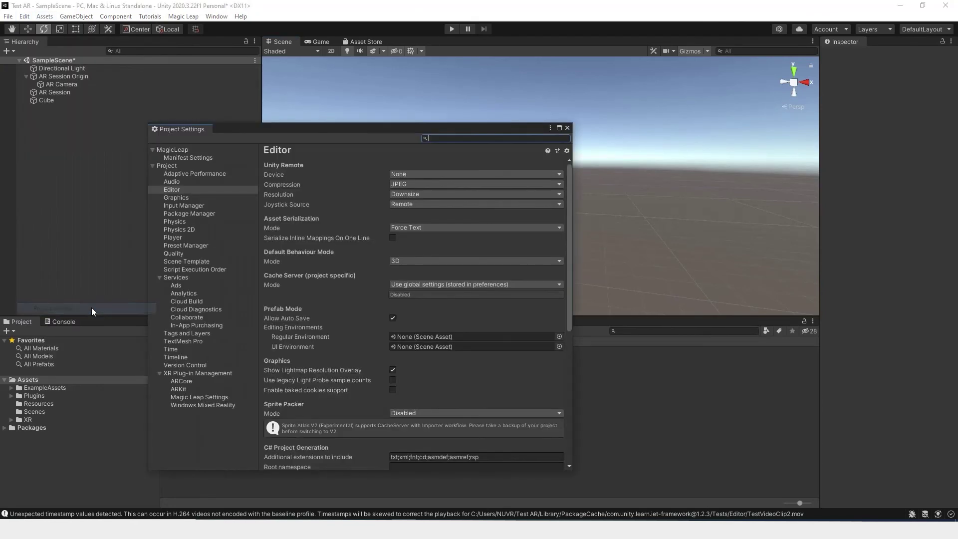
{"action": "left_click", "coordinate": [220, 373]}
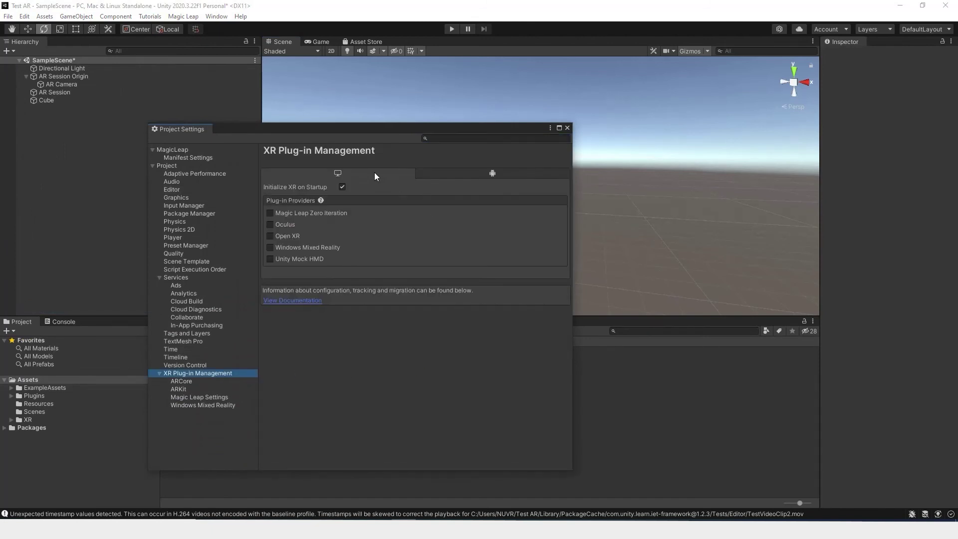
{"action": "left_click", "coordinate": [503, 175]}
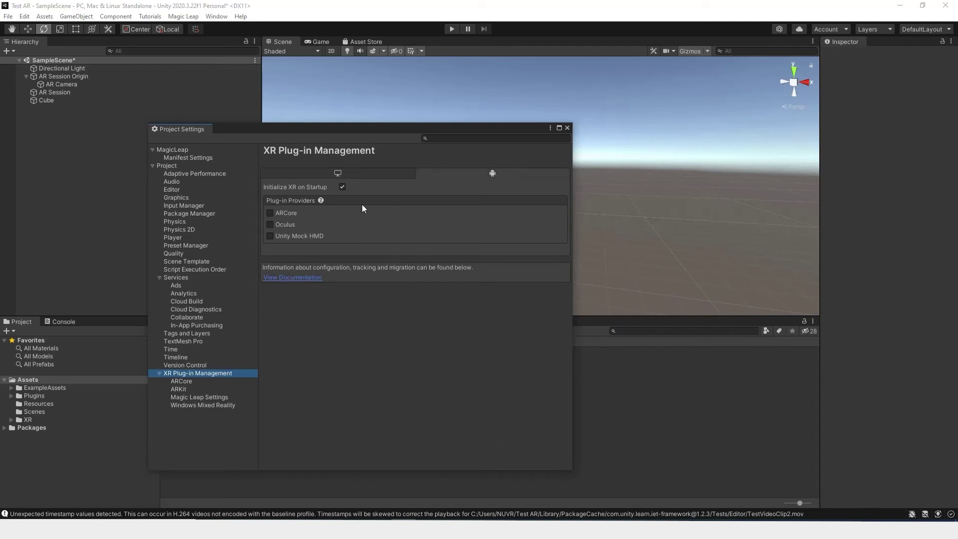
{"action": "left_click", "coordinate": [270, 213]}
- Open Android Player settings and scroll to Identification and Configuration (API 24, IL2CPP)
{"action": "left_click", "coordinate": [172, 236]}
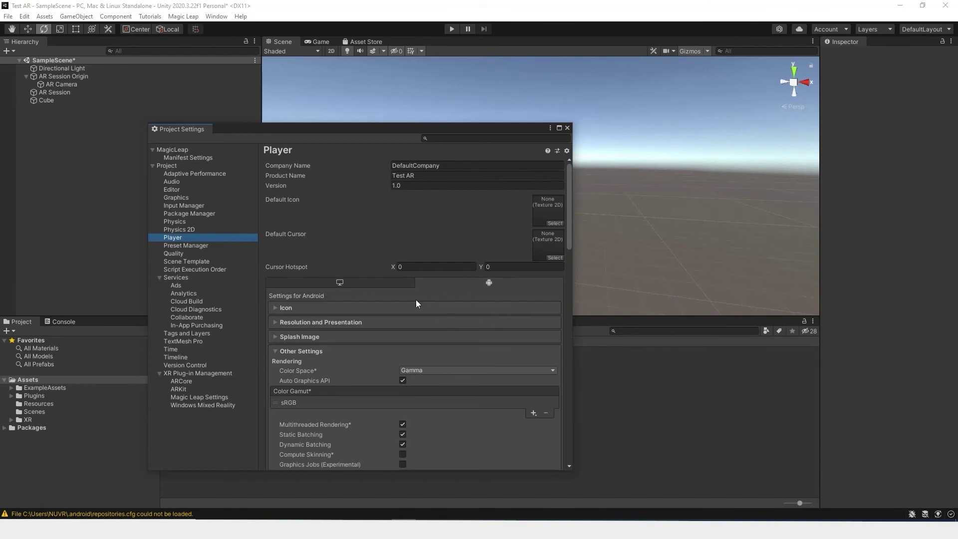
{"action": "left_click", "coordinate": [491, 284]}
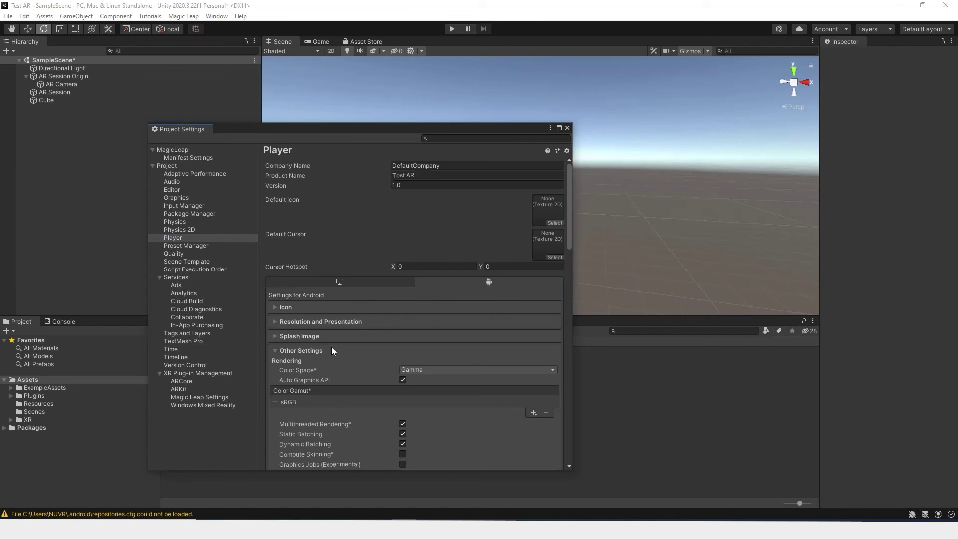
{"action": "scroll", "coordinate": [332, 347], "scroll_direction": "down", "scroll_amount": 2}
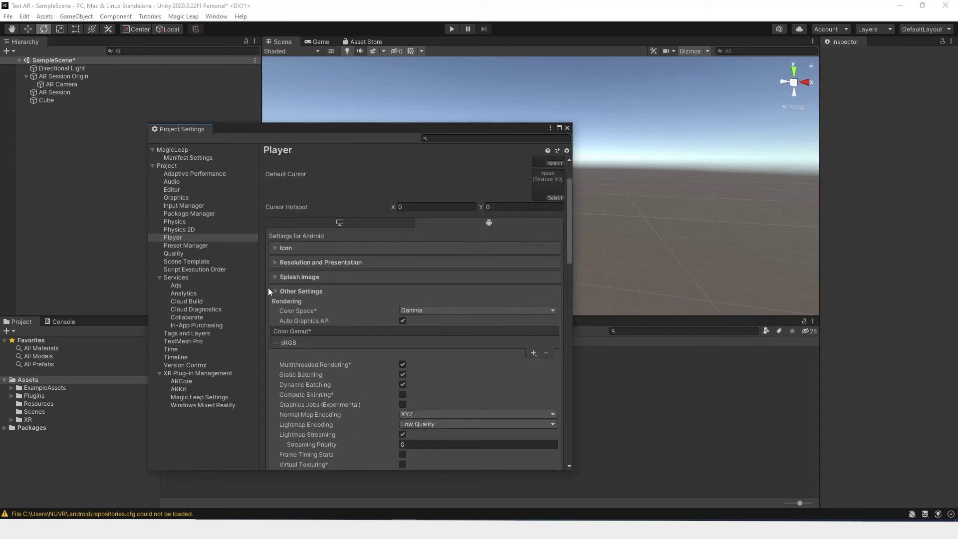
{"action": "scroll", "coordinate": [365, 344], "scroll_direction": "down", "scroll_amount": 3}
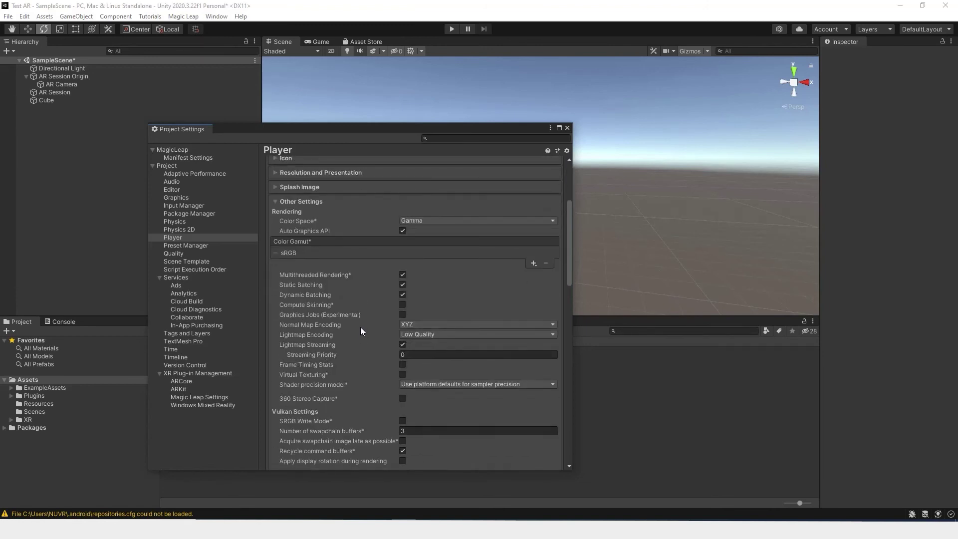
{"action": "scroll", "coordinate": [367, 327], "scroll_direction": "up", "scroll_amount": 1}
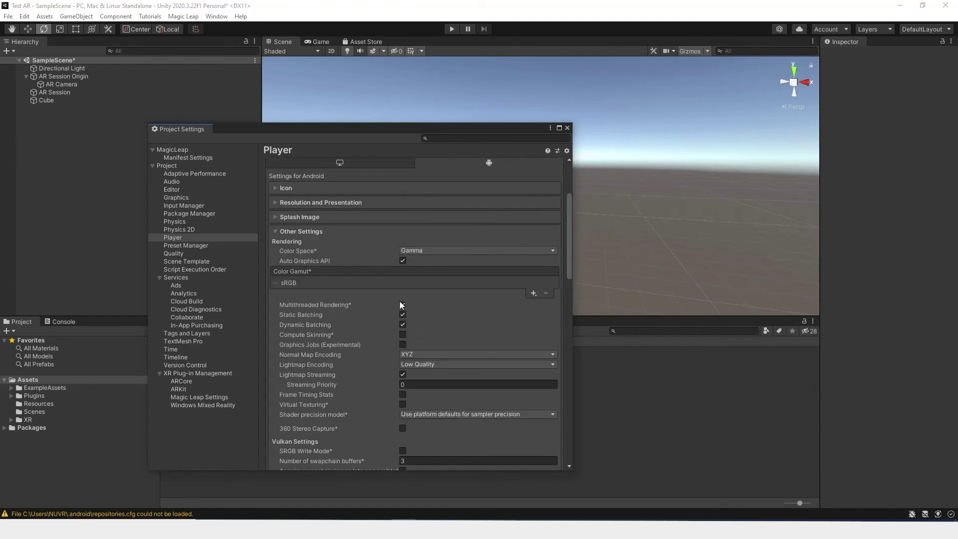
{"action": "scroll", "coordinate": [349, 351], "scroll_direction": "down", "scroll_amount": 1}
{"action": "scroll", "coordinate": [346, 342], "scroll_direction": "down", "scroll_amount": 2}
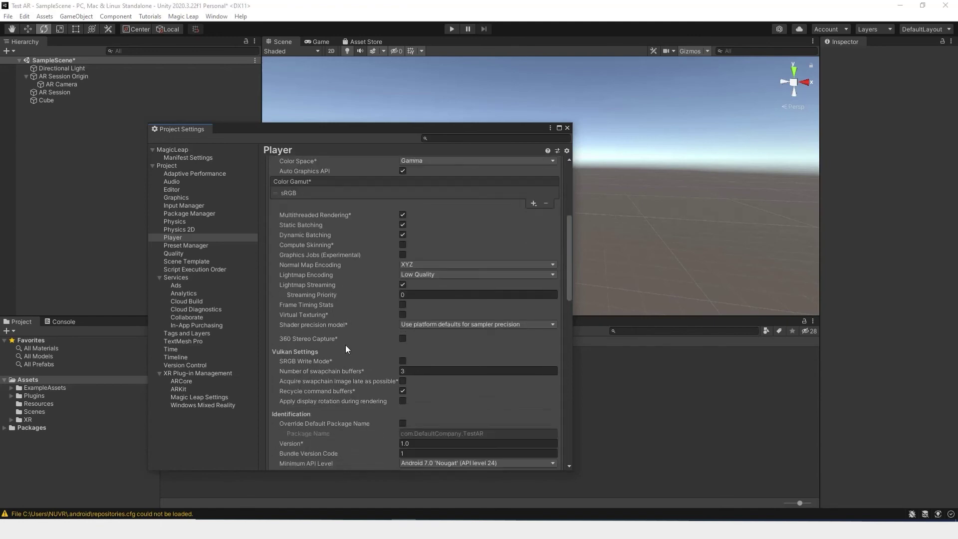
{"action": "scroll", "coordinate": [346, 346], "scroll_direction": "up", "scroll_amount": 2}
{"action": "scroll", "coordinate": [343, 322], "scroll_direction": "down", "scroll_amount": 2}
{"action": "scroll", "coordinate": [343, 320], "scroll_direction": "up", "scroll_amount": 1}
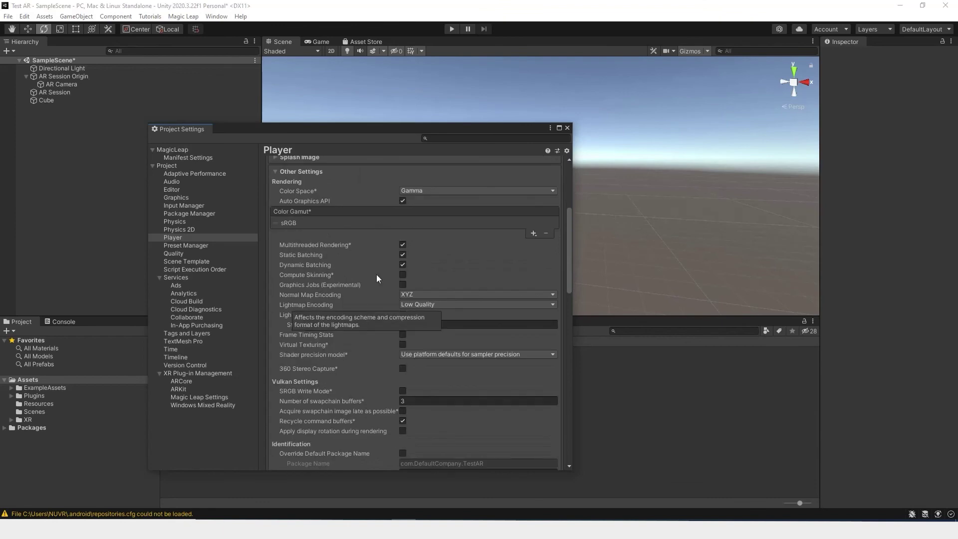
{"action": "scroll", "coordinate": [370, 323], "scroll_direction": "down", "scroll_amount": 7}
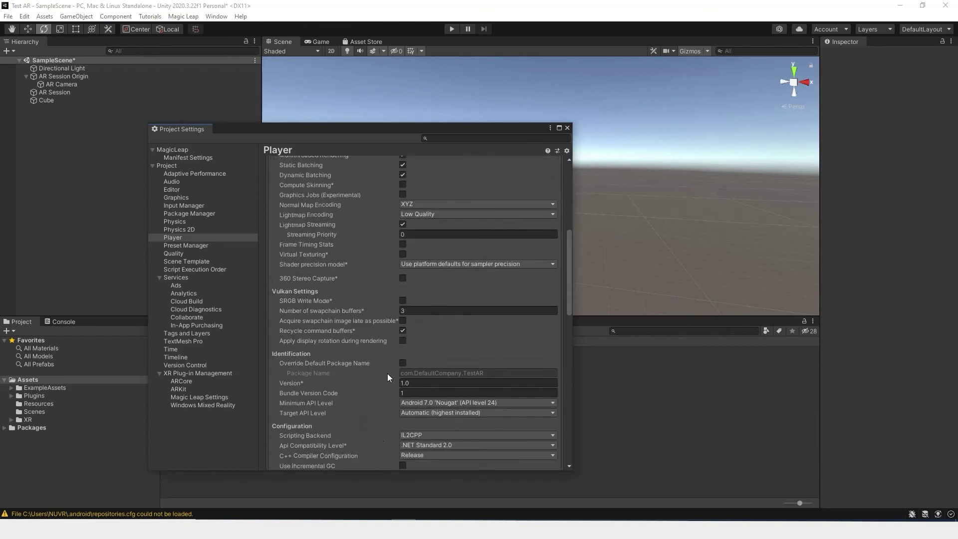
- Tick ARMv7 and override the package name with a custom company name ending in .TestApp.TestAR
{"action": "left_click", "coordinate": [403, 386]}
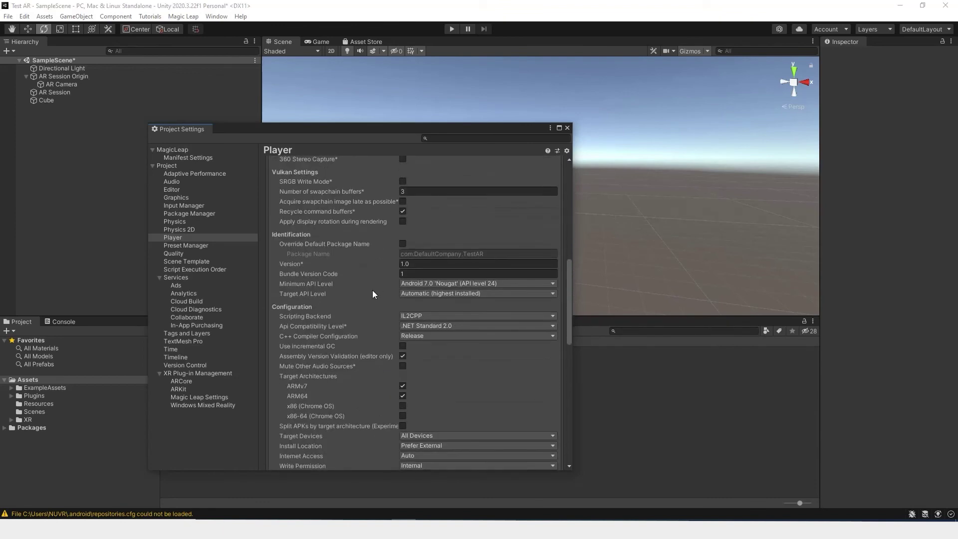
{"action": "left_click", "coordinate": [402, 244]}
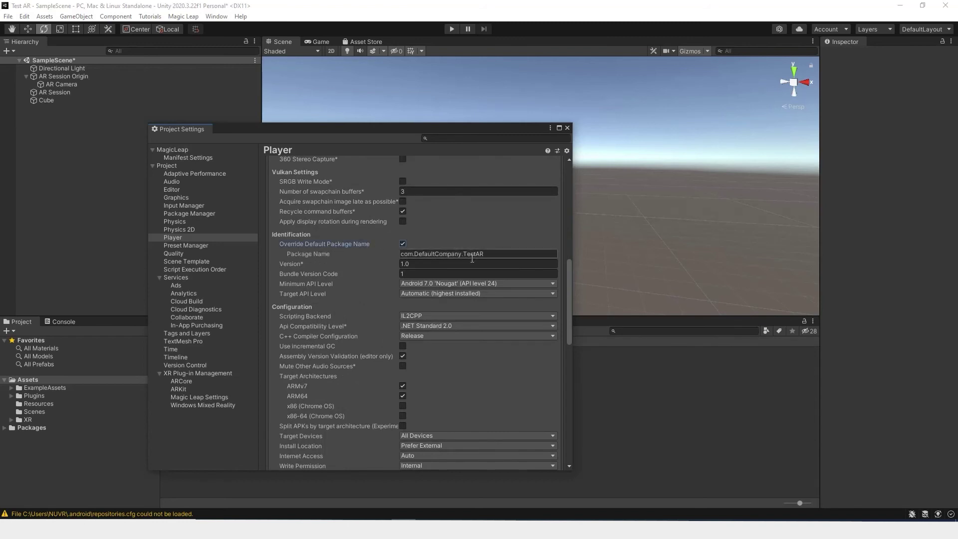
{"action": "left_click_drag", "start_coordinate": [463, 255], "coordinate": [414, 256]}
{"action": "type", "text": "Test"}
{"action": "type", "text": "App"}
{"action": "type", "text": "Gabby"}
{"action": "scroll", "coordinate": [502, 377], "scroll_direction": "down", "scroll_amount": 3}
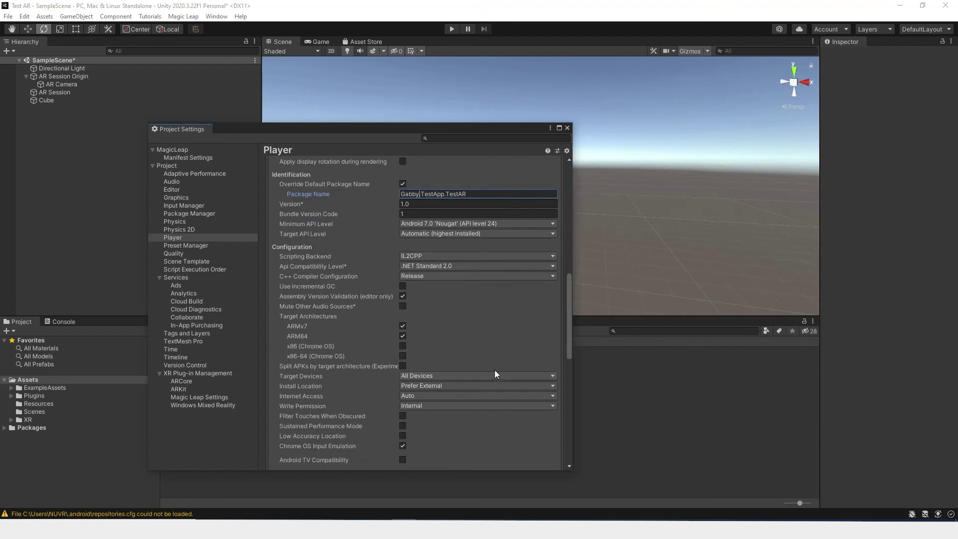
{"action": "scroll", "coordinate": [495, 367], "scroll_direction": "down", "scroll_amount": 15}
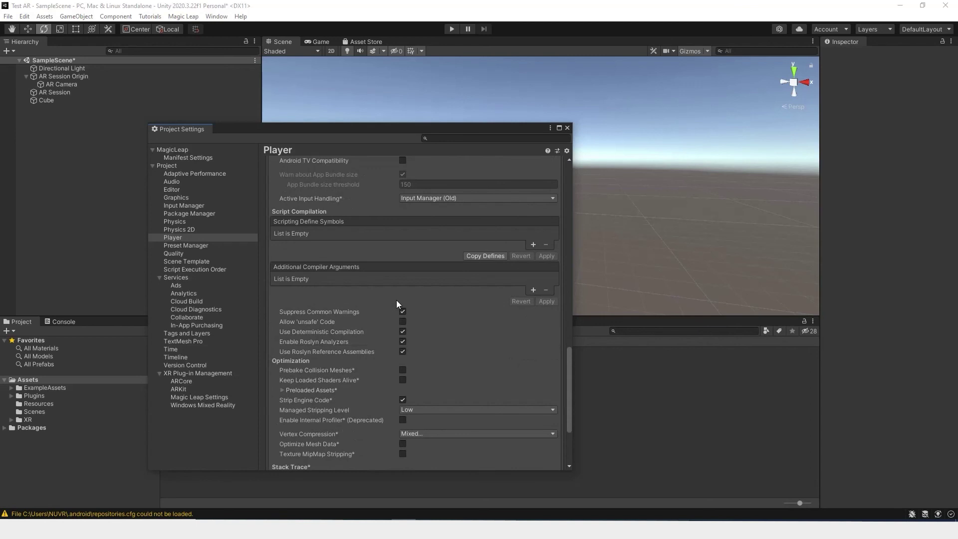
- Close Project Settings, switch the build platform to Android, and add SampleScene to Scenes In Build
{"action": "left_click", "coordinate": [568, 128]}
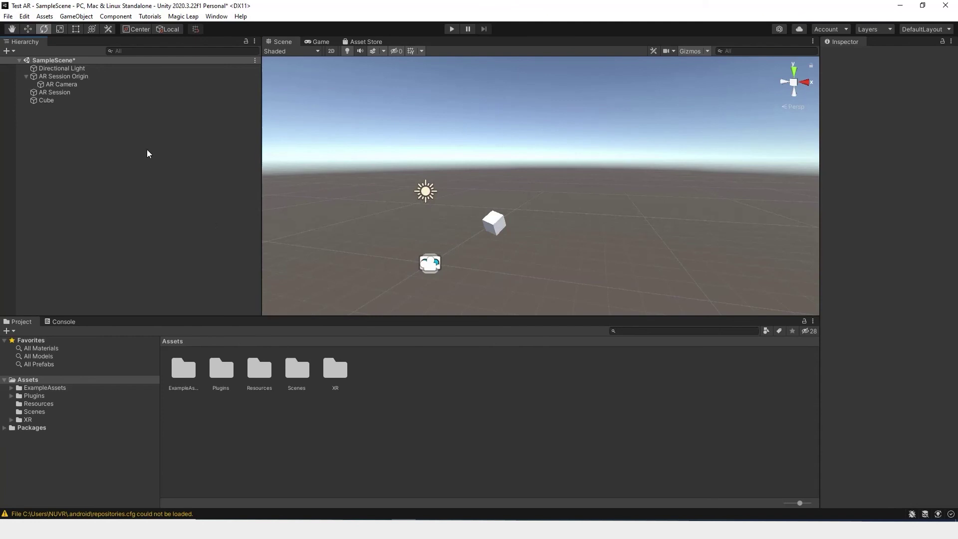
{"action": "left_click", "coordinate": [8, 16]}
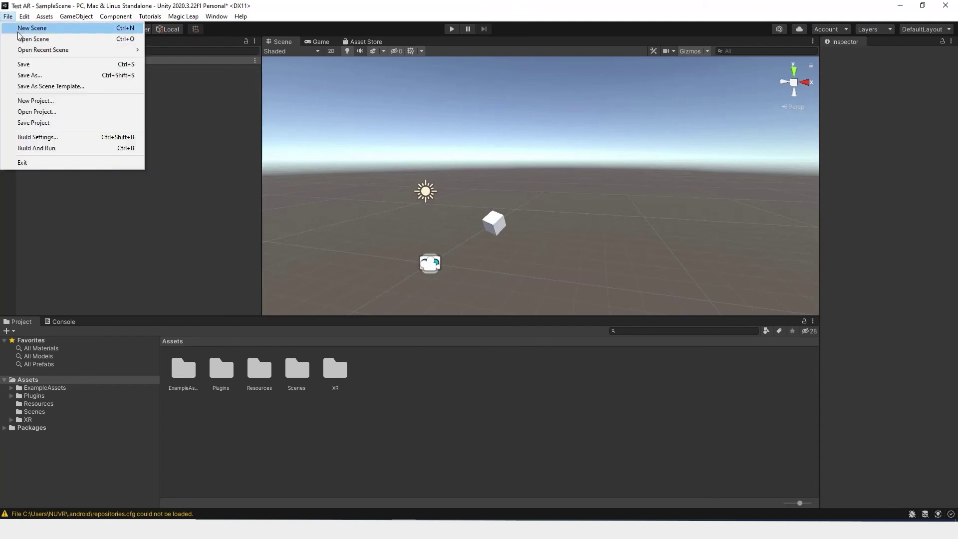
{"action": "left_click", "coordinate": [56, 137]}
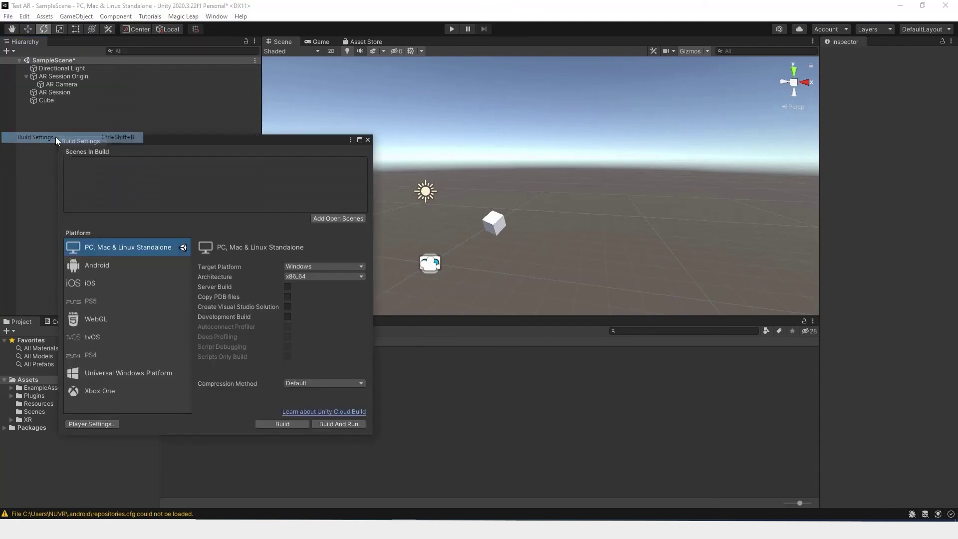
{"action": "left_click", "coordinate": [130, 265]}
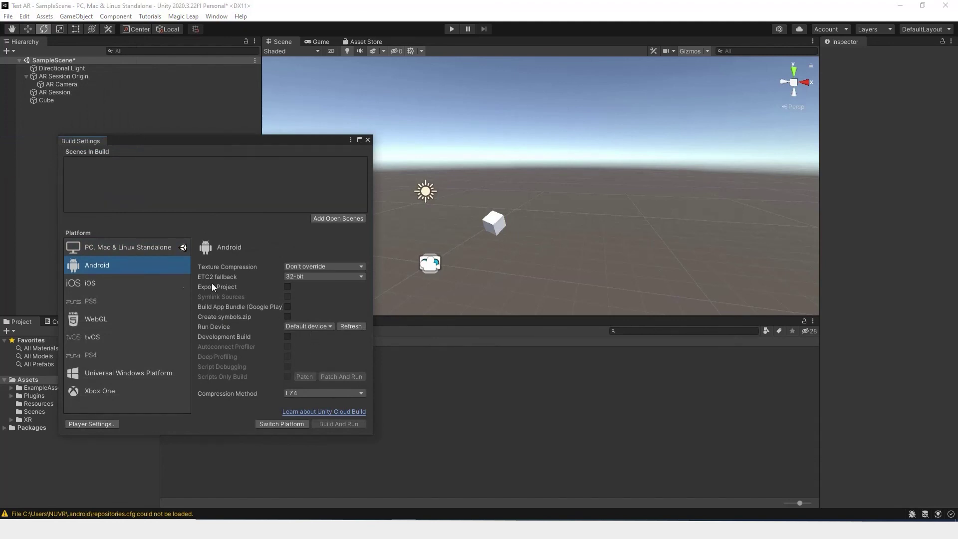
{"action": "left_click", "coordinate": [269, 424]}
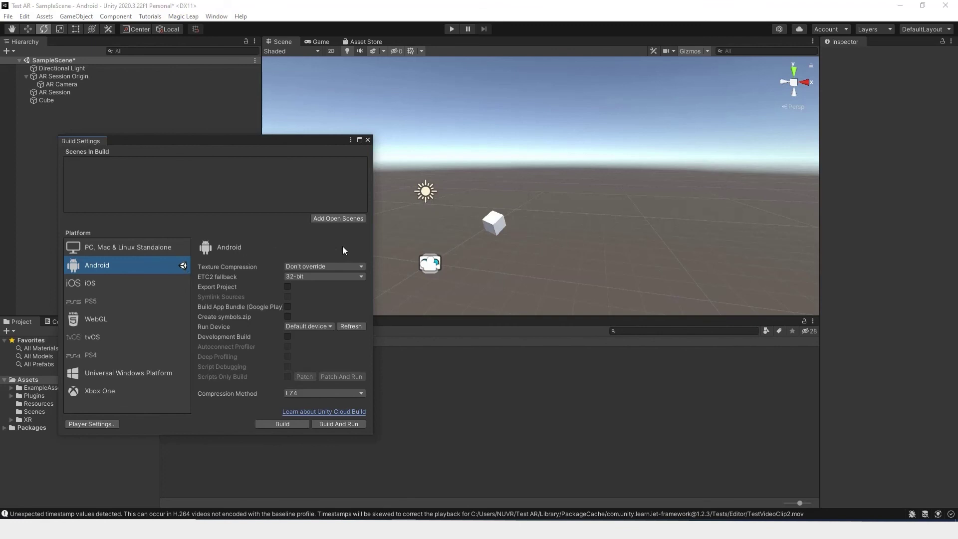
{"action": "left_click", "coordinate": [348, 219]}
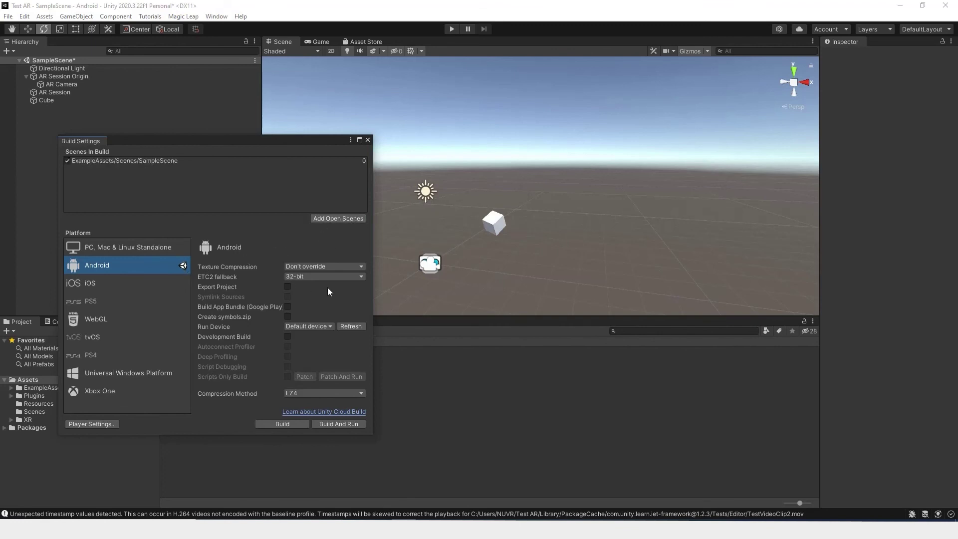
- Close Build Settings and save the scene with Ctrl+S
{"action": "left_click", "coordinate": [368, 140]}
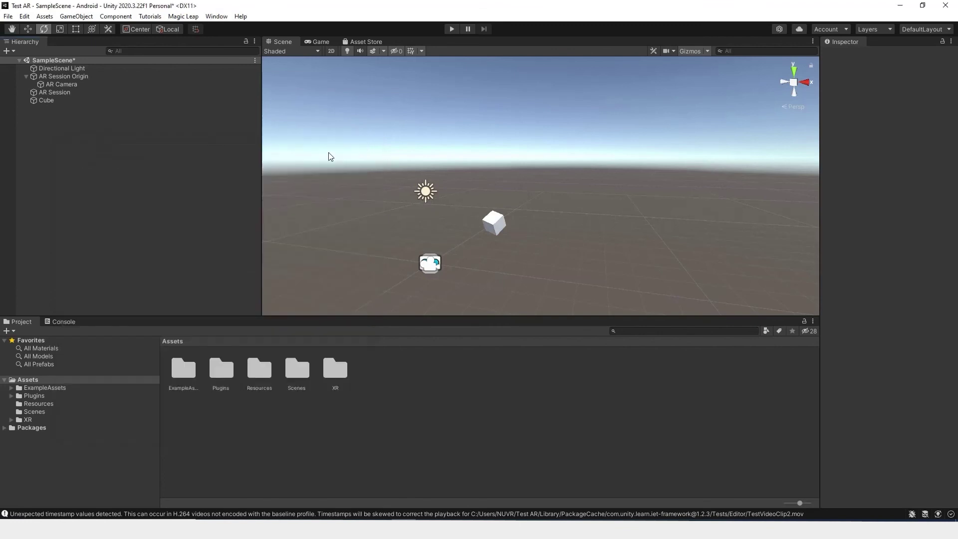
{"action": "key", "text": "ctrl+s"}
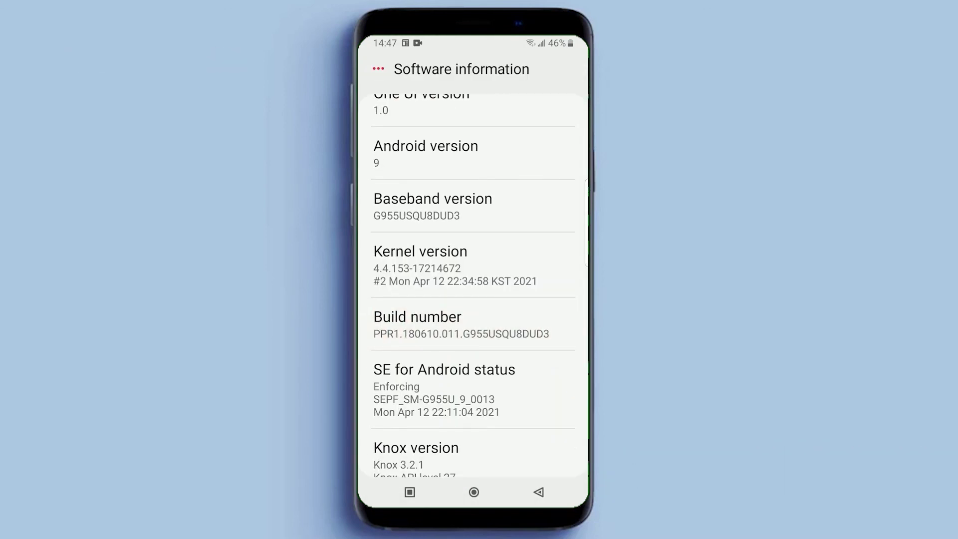
- Finish unlocking phone developer options via Build number, then start Build And Run in Unity
{"action": "left_click", "coordinate": [461, 324]}
{"action": "left_click", "coordinate": [461, 325]}
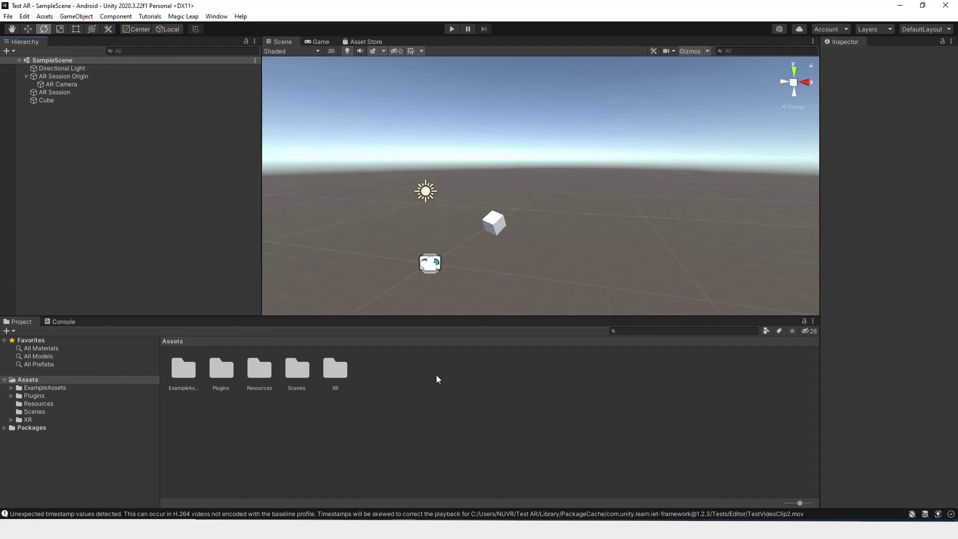
{"action": "left_click", "coordinate": [8, 16]}
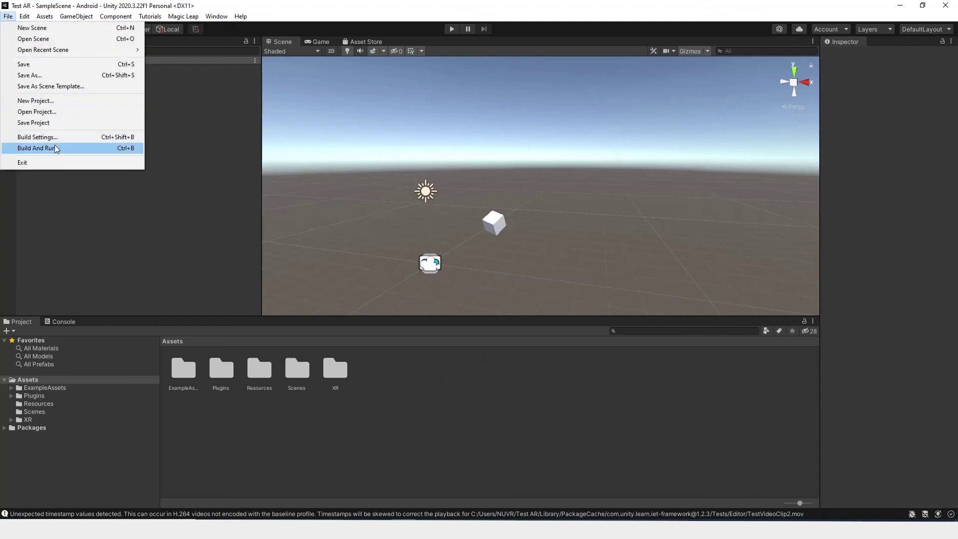